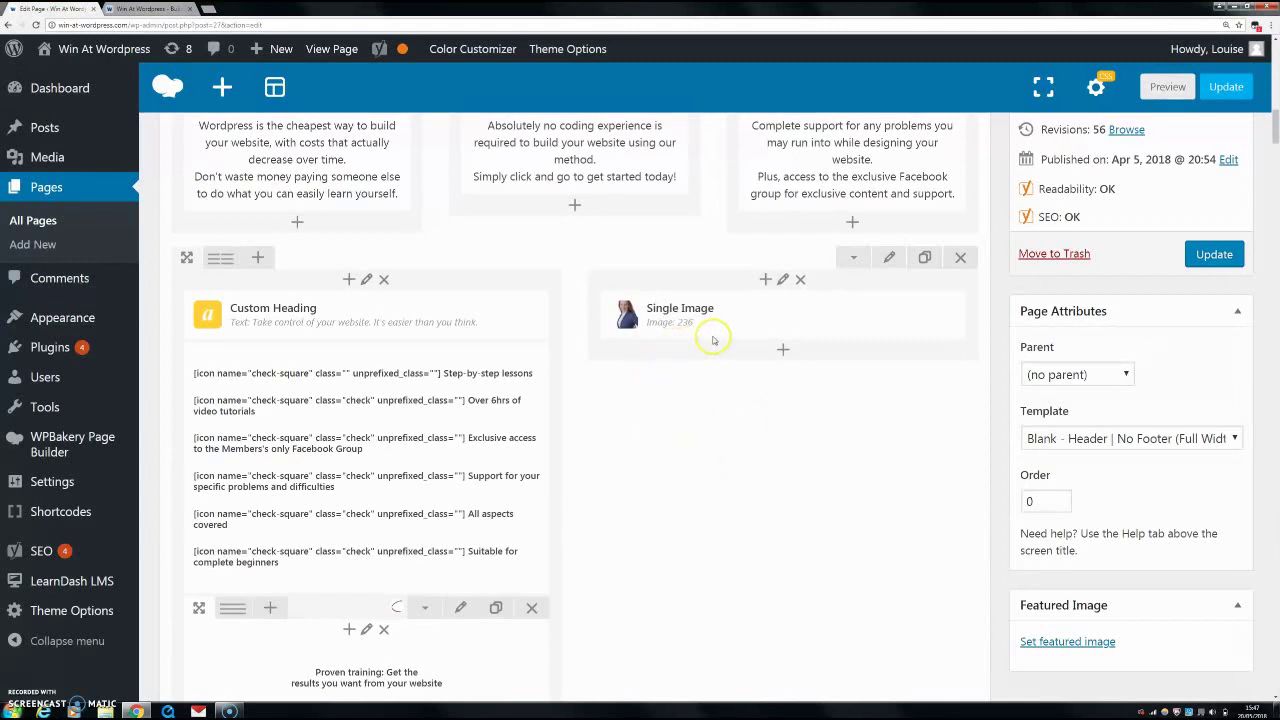
Step: Review the general settings of the Single Image element in the "Take control of your website" row and save them unchanged
{"action": "mouse_move", "coordinate": [662, 312]}
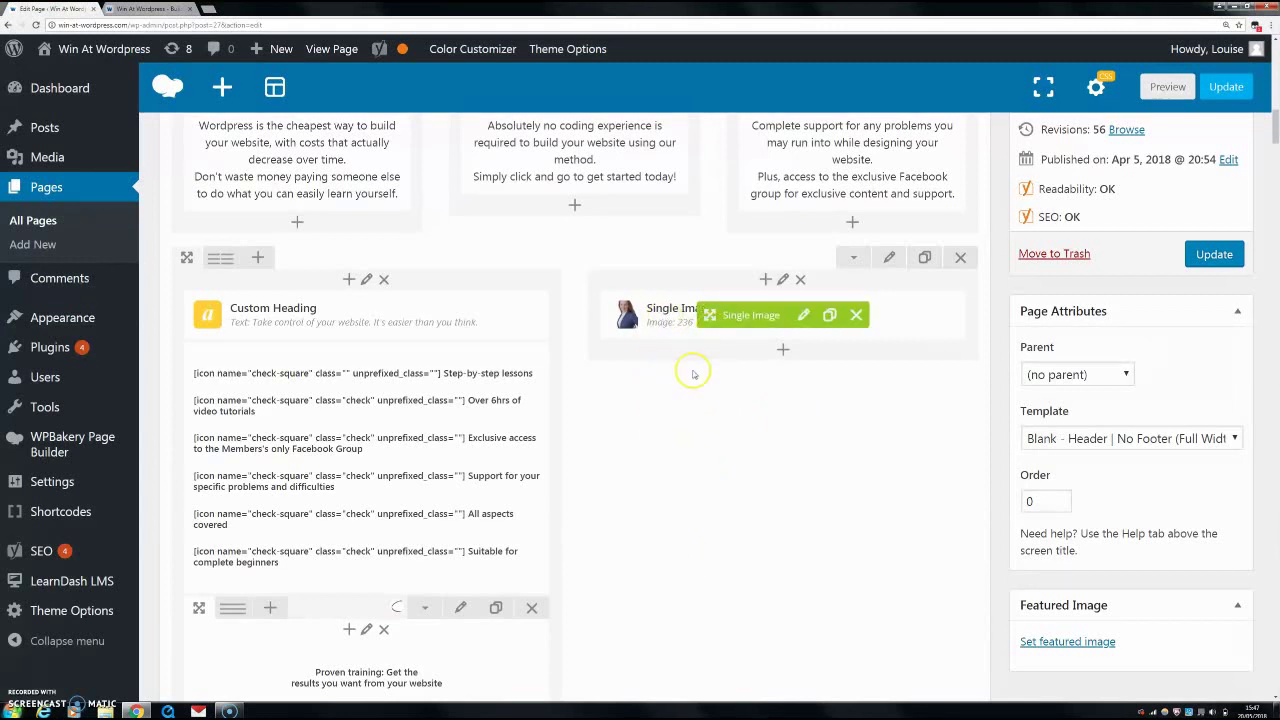
{"action": "left_click", "coordinate": [735, 320]}
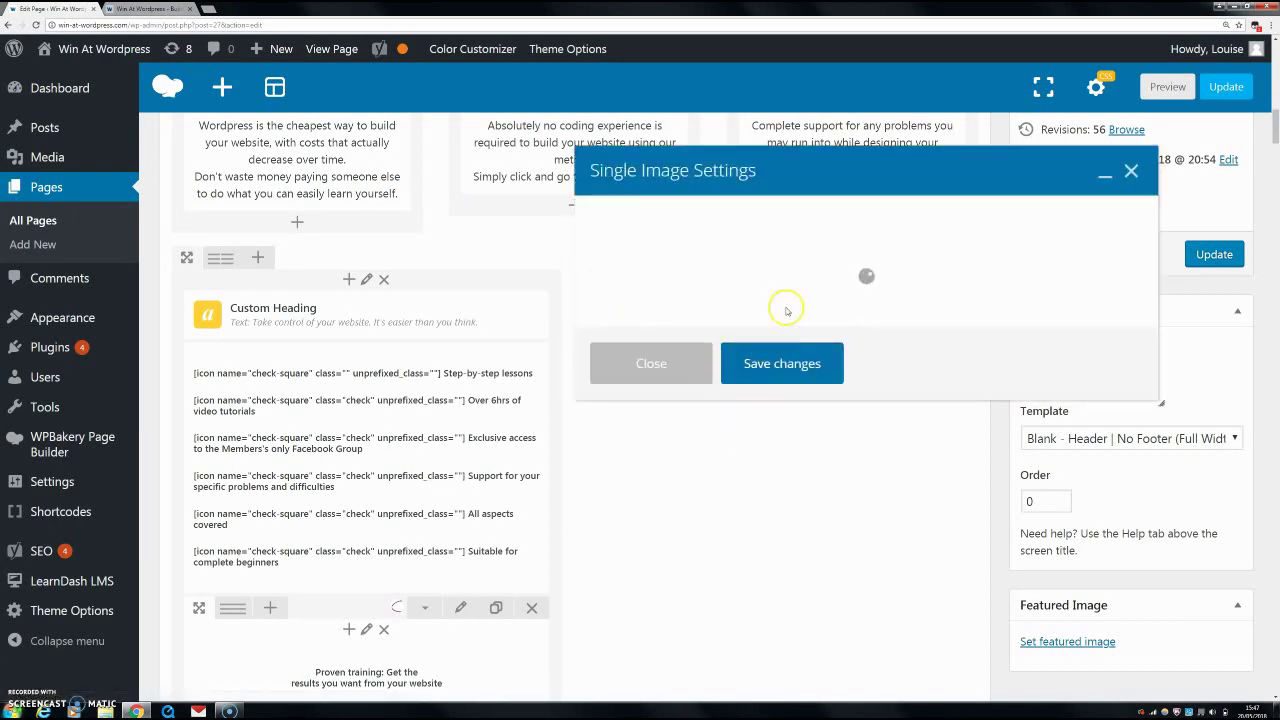
{"action": "scroll", "coordinate": [722, 280], "scroll_direction": "down", "scroll_amount": 2}
{"action": "scroll", "coordinate": [728, 297], "scroll_direction": "down", "scroll_amount": 10}
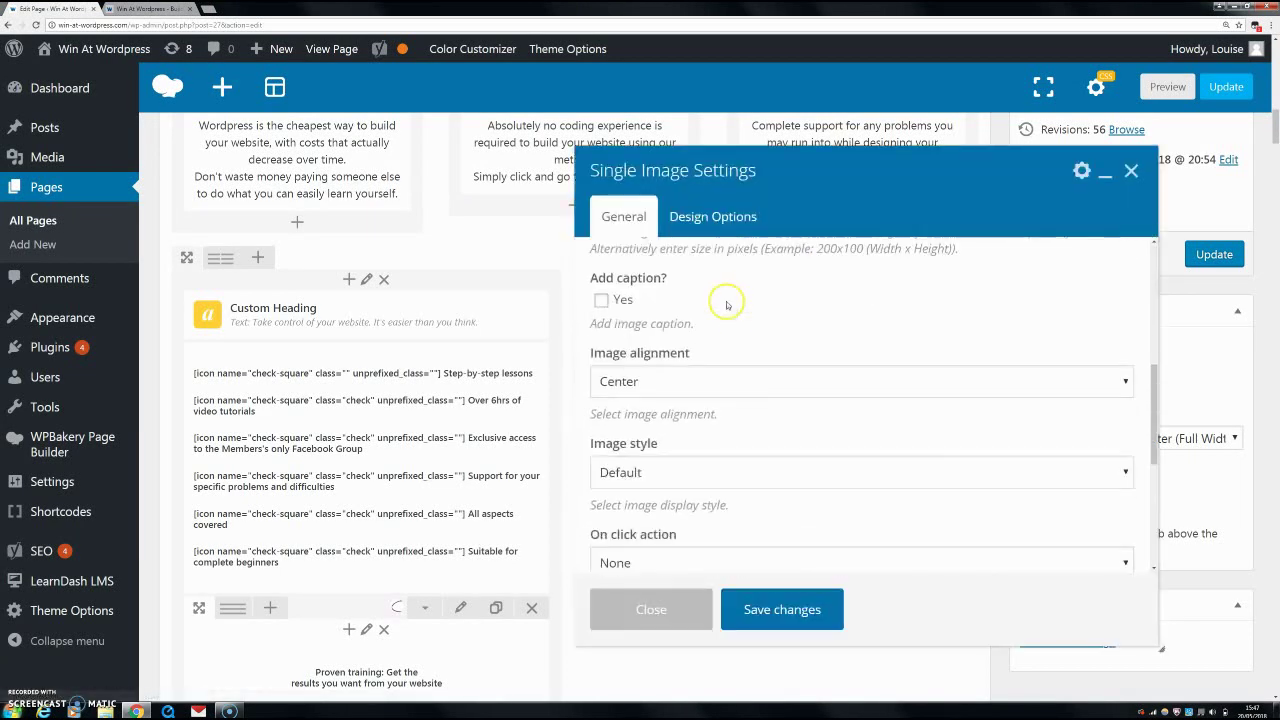
{"action": "scroll", "coordinate": [515, 340], "scroll_direction": "up", "scroll_amount": 3}
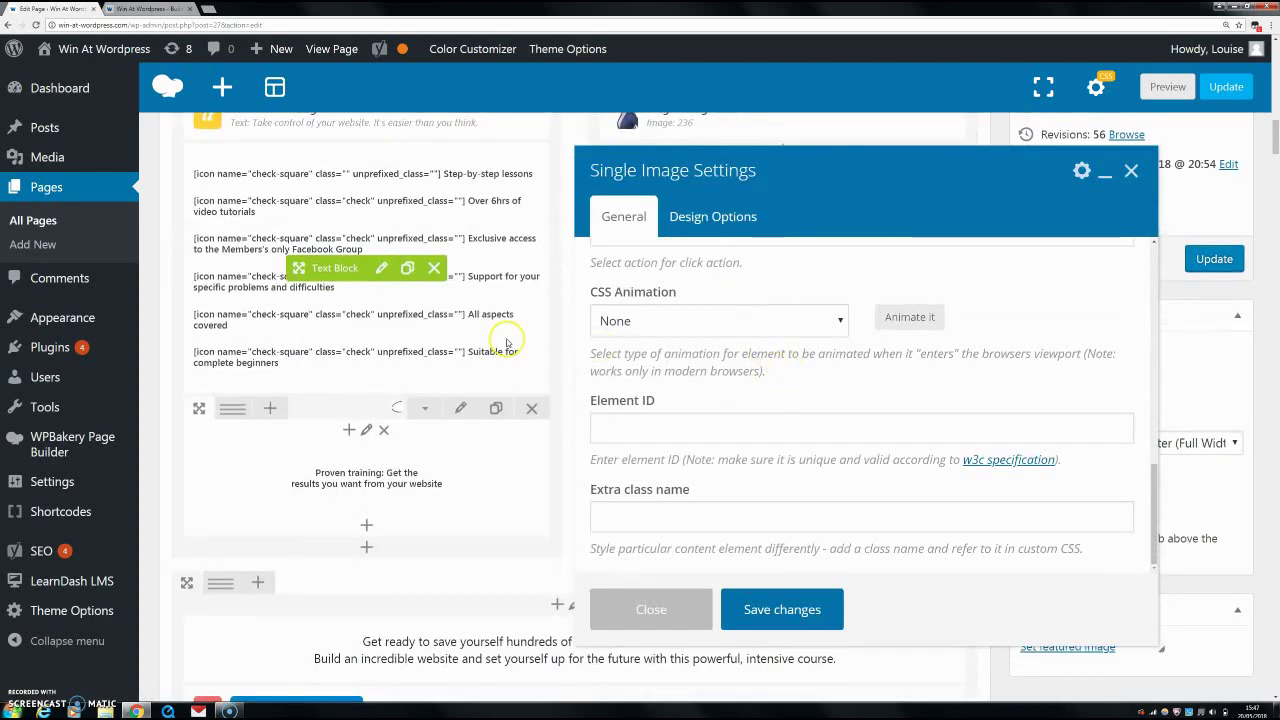
{"action": "left_click", "coordinate": [788, 609]}
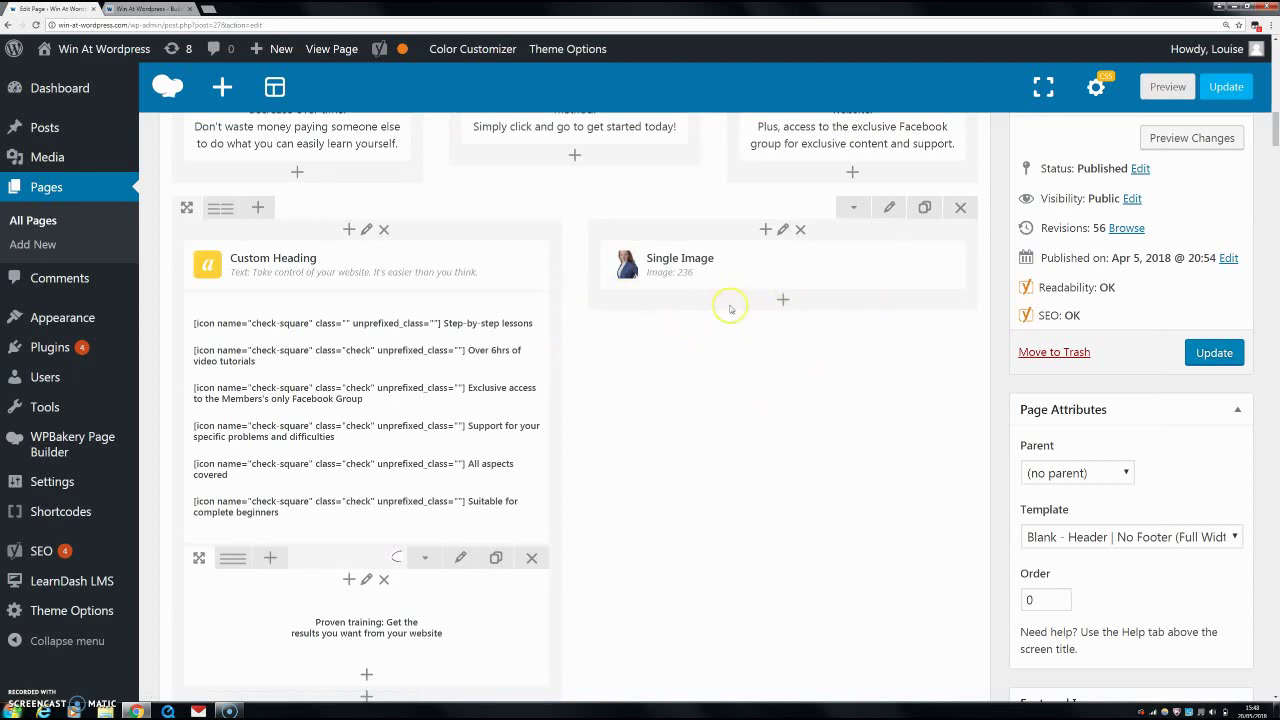
Step: Check how the "Take control of your website" row and its image look in the page preview, and return to the editor
{"action": "mouse_move", "coordinate": [650, 250]}
{"action": "scroll", "coordinate": [750, 343], "scroll_direction": "down", "scroll_amount": 1}
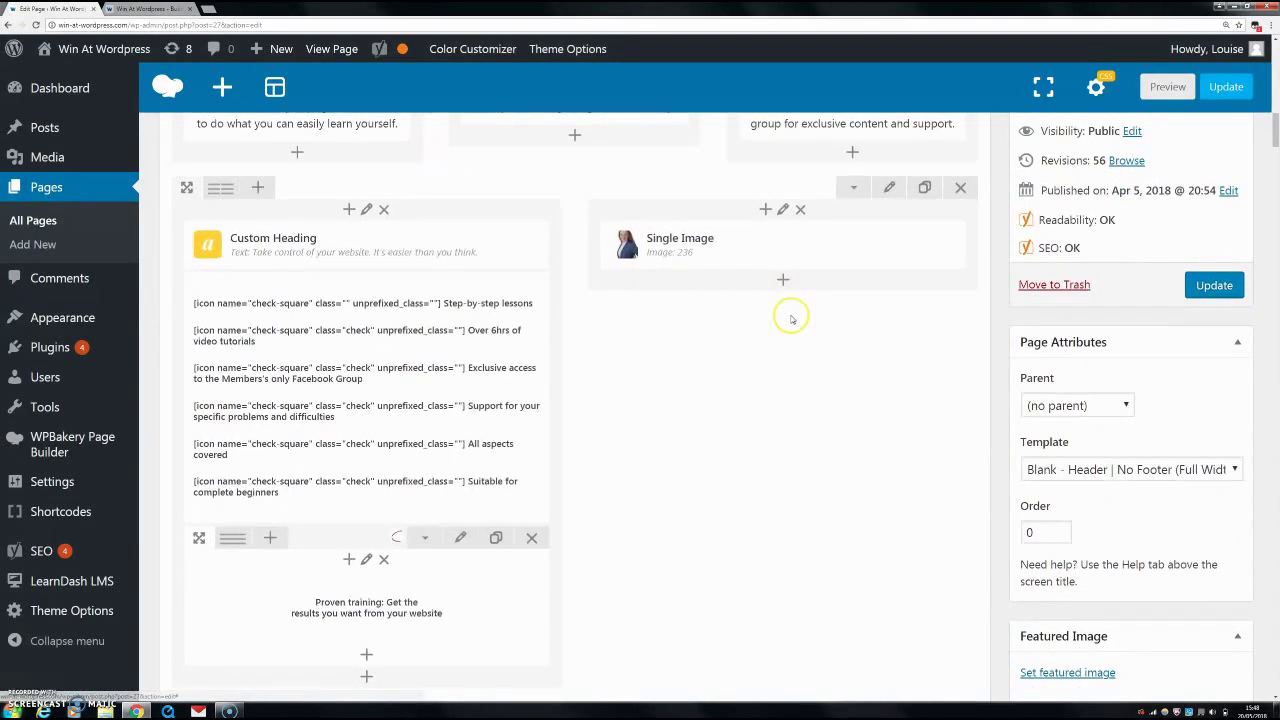
{"action": "left_click", "coordinate": [330, 50]}
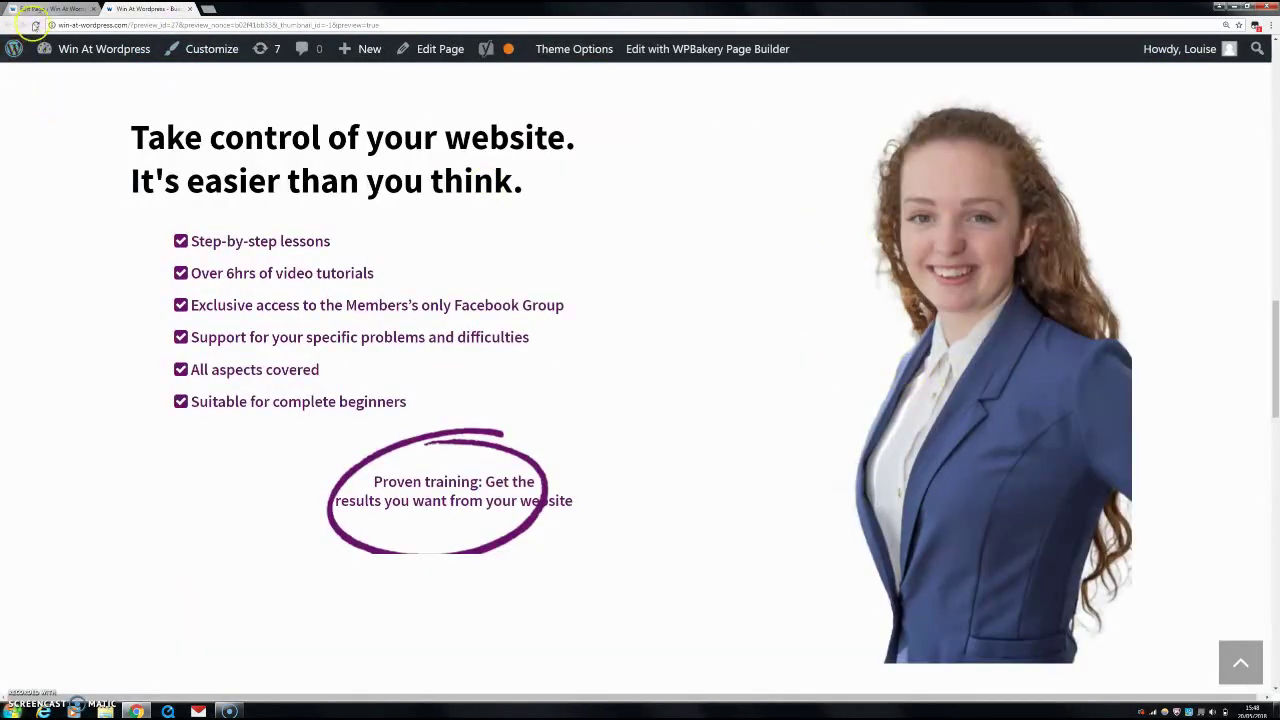
{"action": "left_click", "coordinate": [38, 9]}
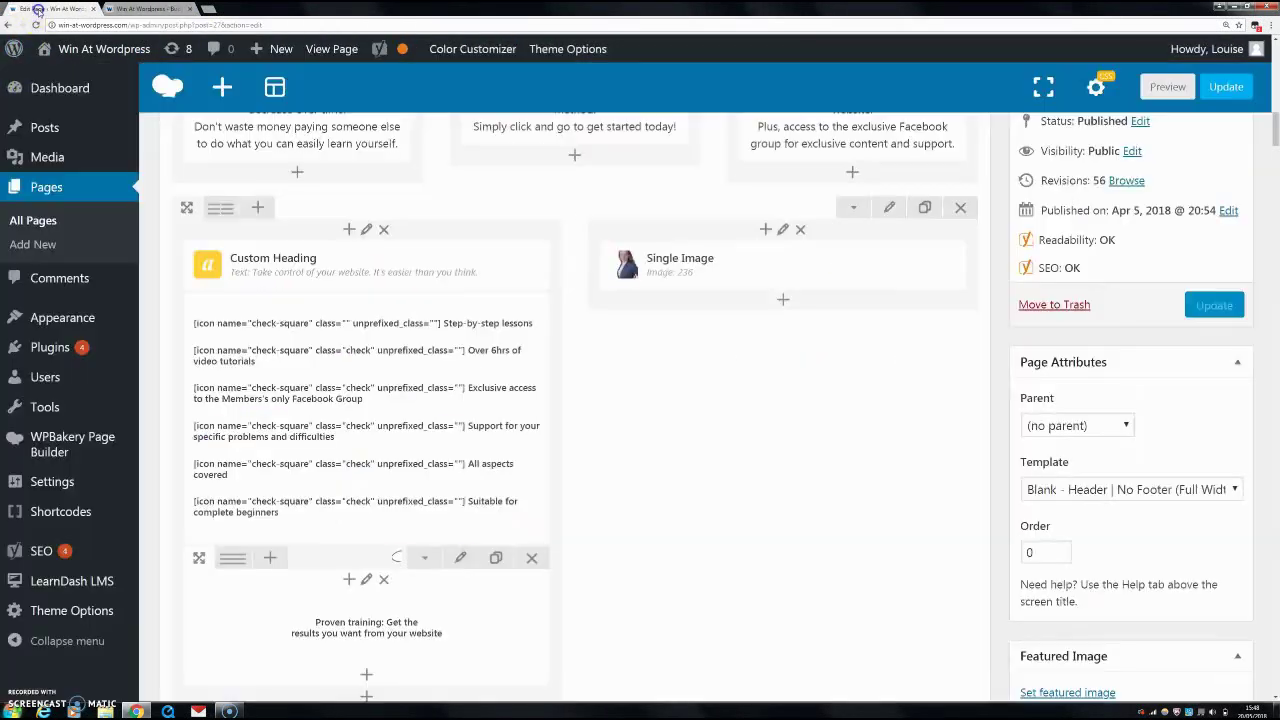
Step: Add a text block with the default placeholder text beneath the Single Image element and save it
{"action": "left_click", "coordinate": [781, 299]}
{"action": "left_click", "coordinate": [332, 249]}
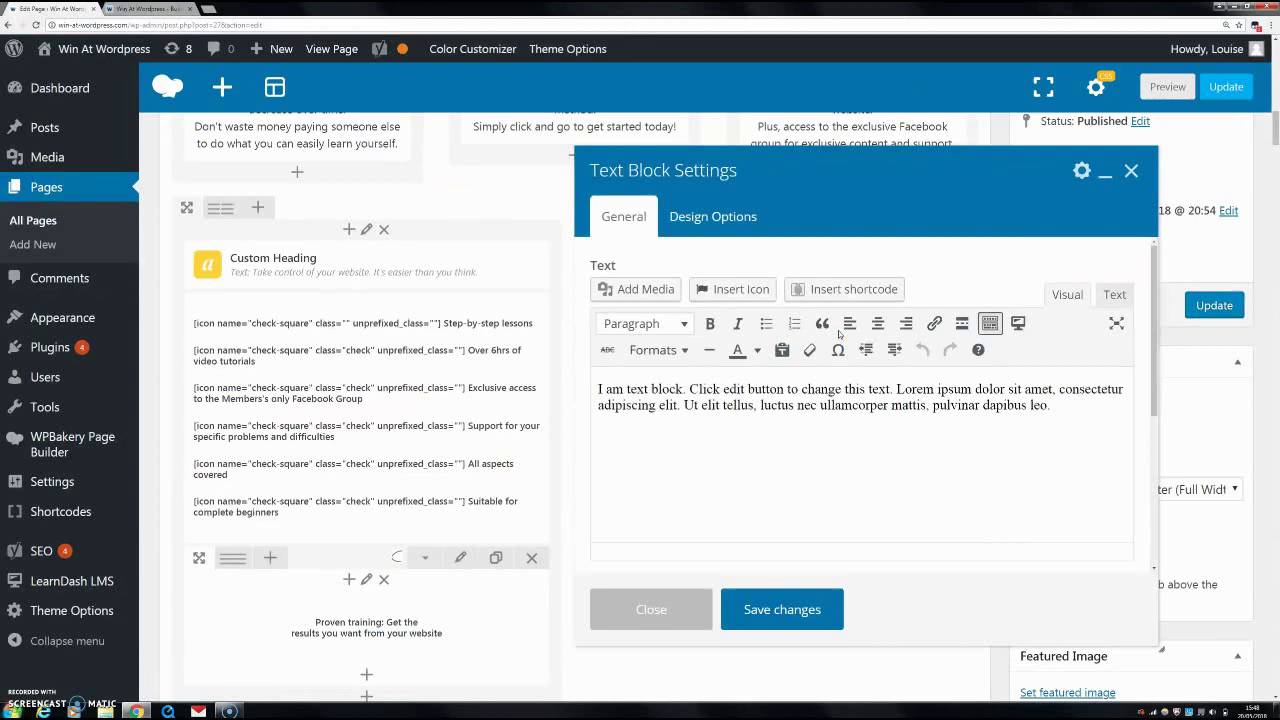
{"action": "left_click", "coordinate": [785, 608]}
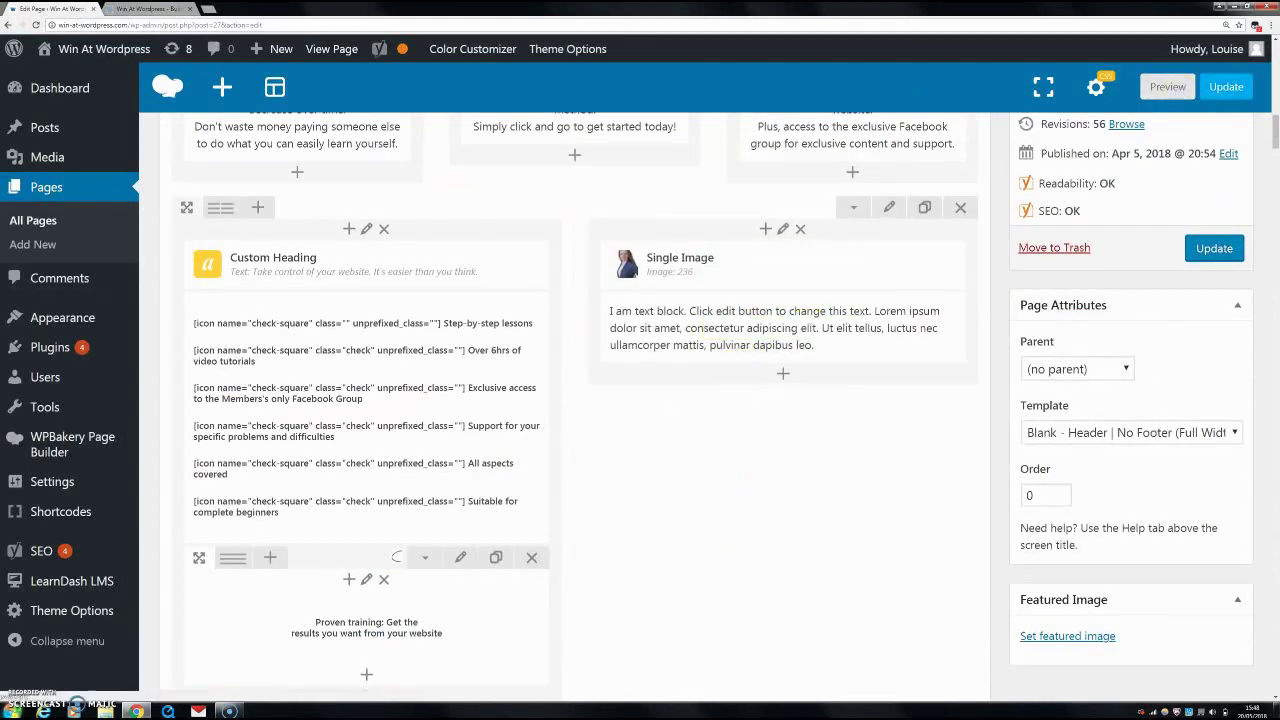
Step: Preview the updated page and inspect the placeholder text block beneath the woman's image
{"action": "left_click", "coordinate": [160, 12]}
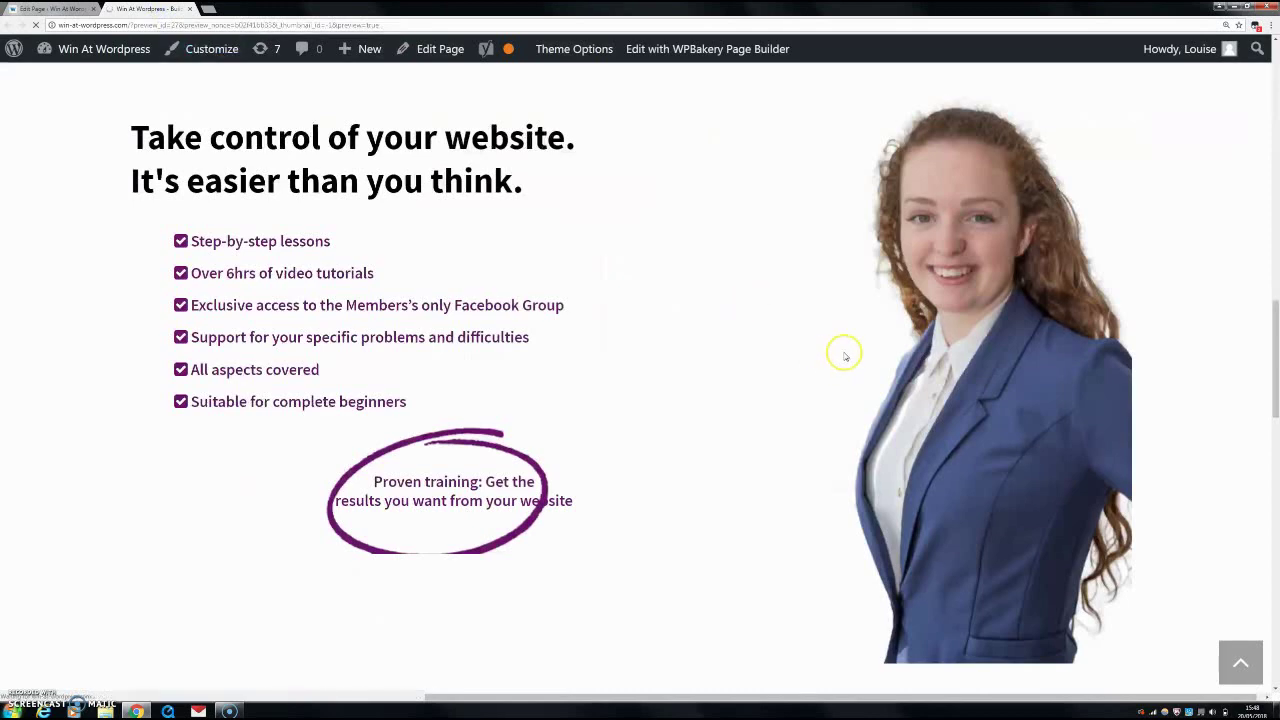
{"action": "scroll", "coordinate": [906, 366], "scroll_direction": "down", "scroll_amount": 9}
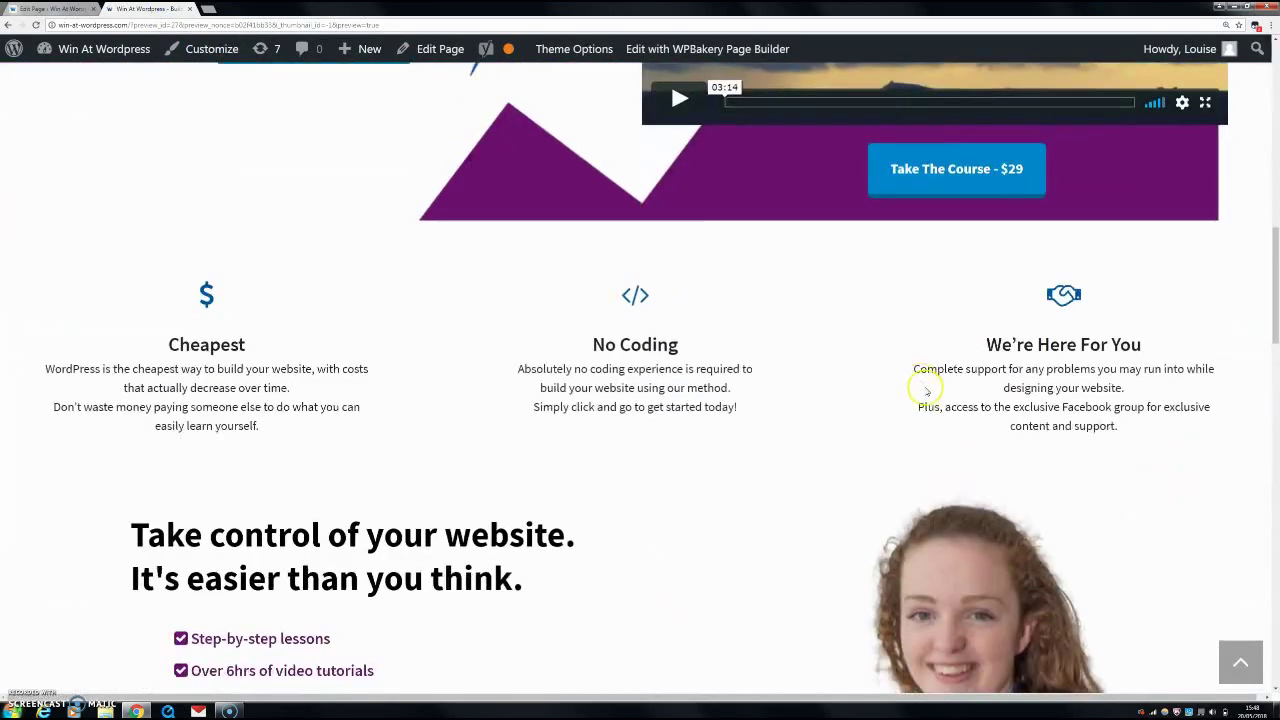
{"action": "scroll", "coordinate": [961, 412], "scroll_direction": "down", "scroll_amount": 4}
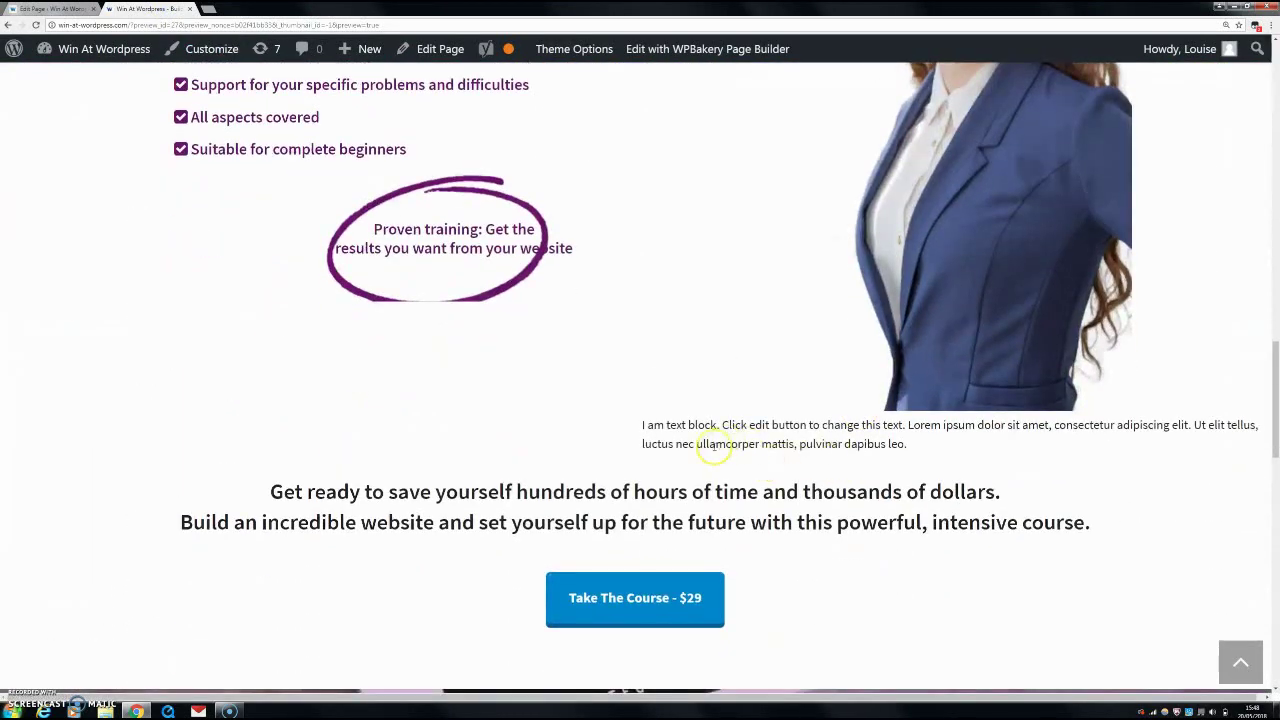
{"action": "left_click_drag", "start_coordinate": [633, 428], "coordinate": [1080, 434]}
{"action": "scroll", "coordinate": [803, 363], "scroll_direction": "up", "scroll_amount": 2}
{"action": "scroll", "coordinate": [858, 388], "scroll_direction": "up", "scroll_amount": 1}
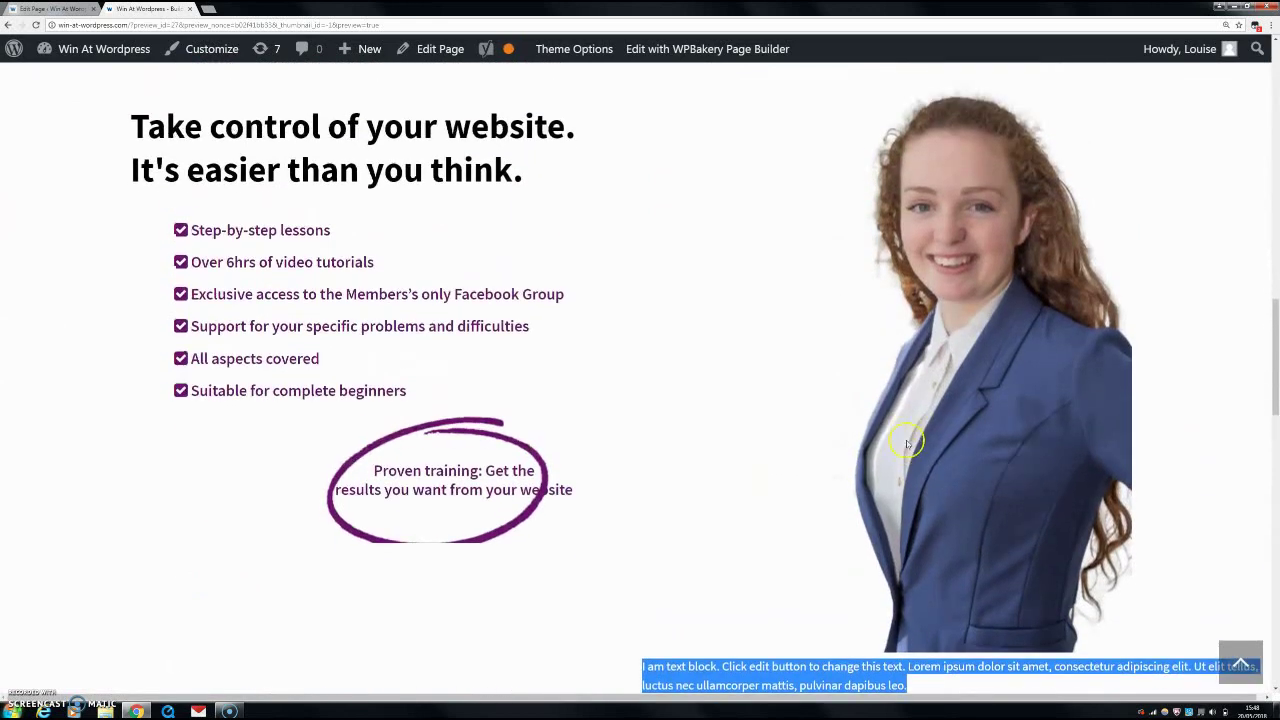
{"action": "scroll", "coordinate": [880, 430], "scroll_direction": "down", "scroll_amount": 1}
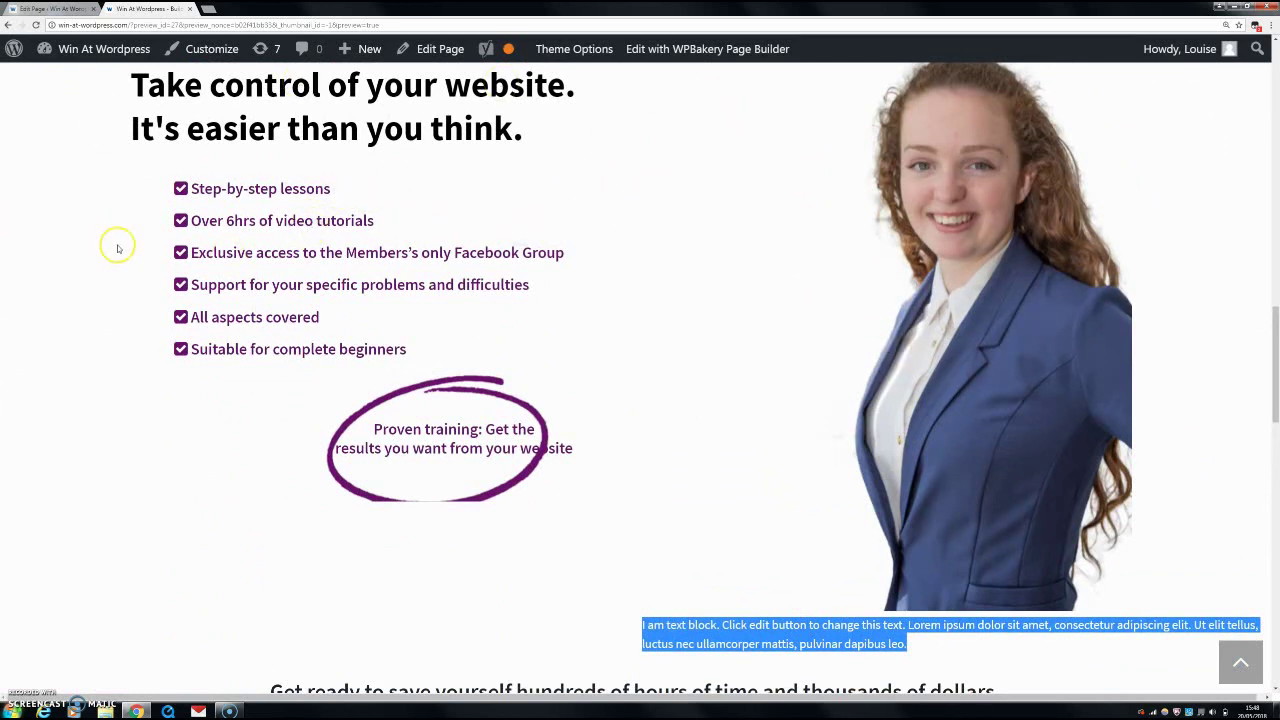
{"action": "left_click", "coordinate": [60, 9]}
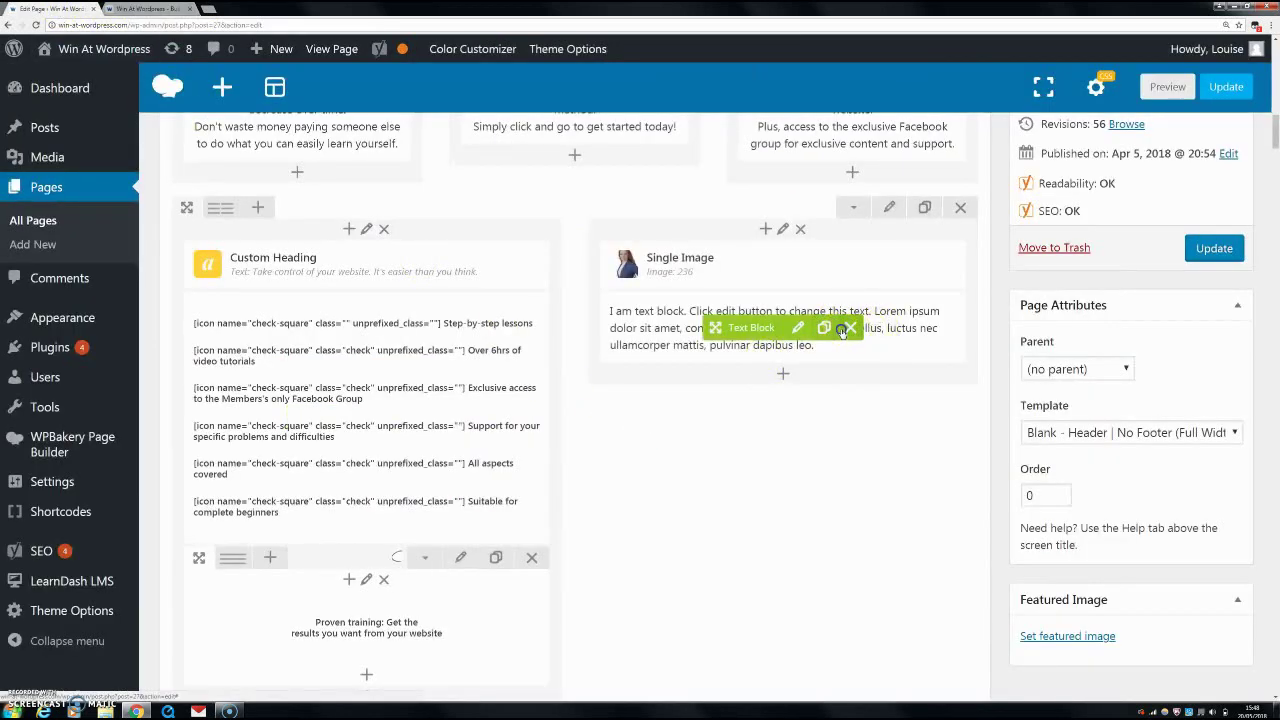
{"action": "left_click", "coordinate": [850, 328]}
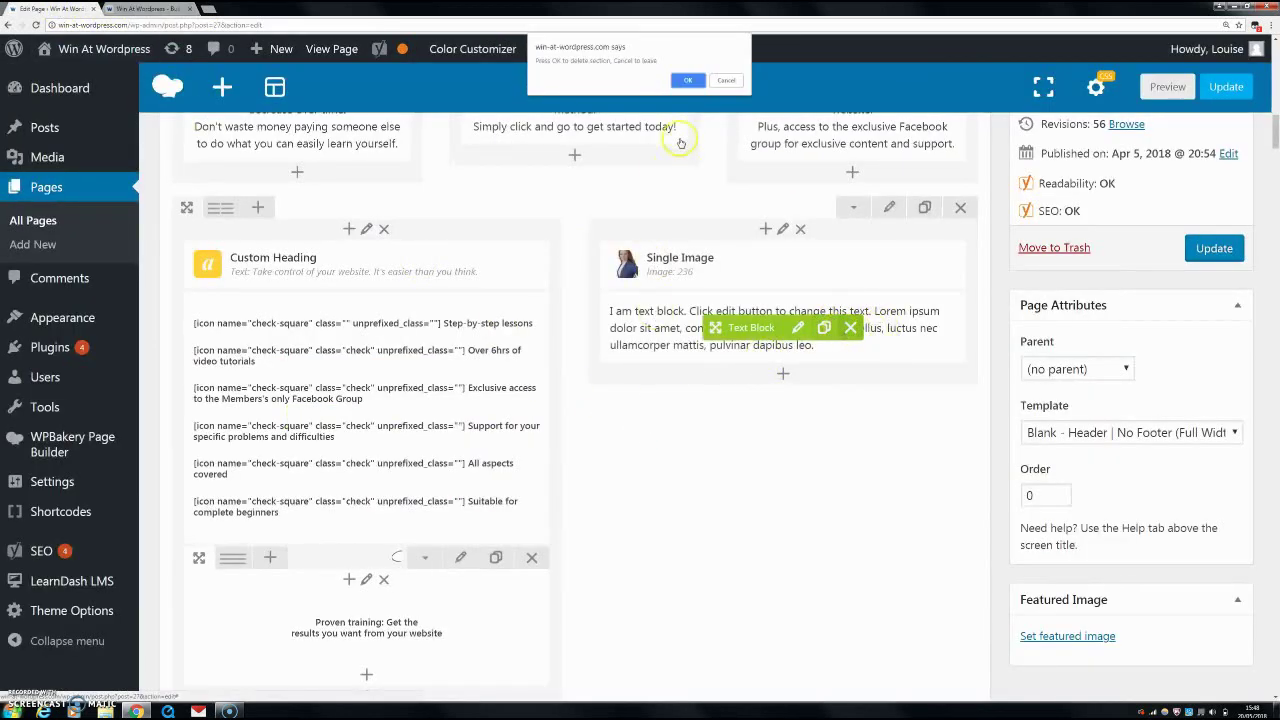
{"action": "left_click", "coordinate": [734, 80]}
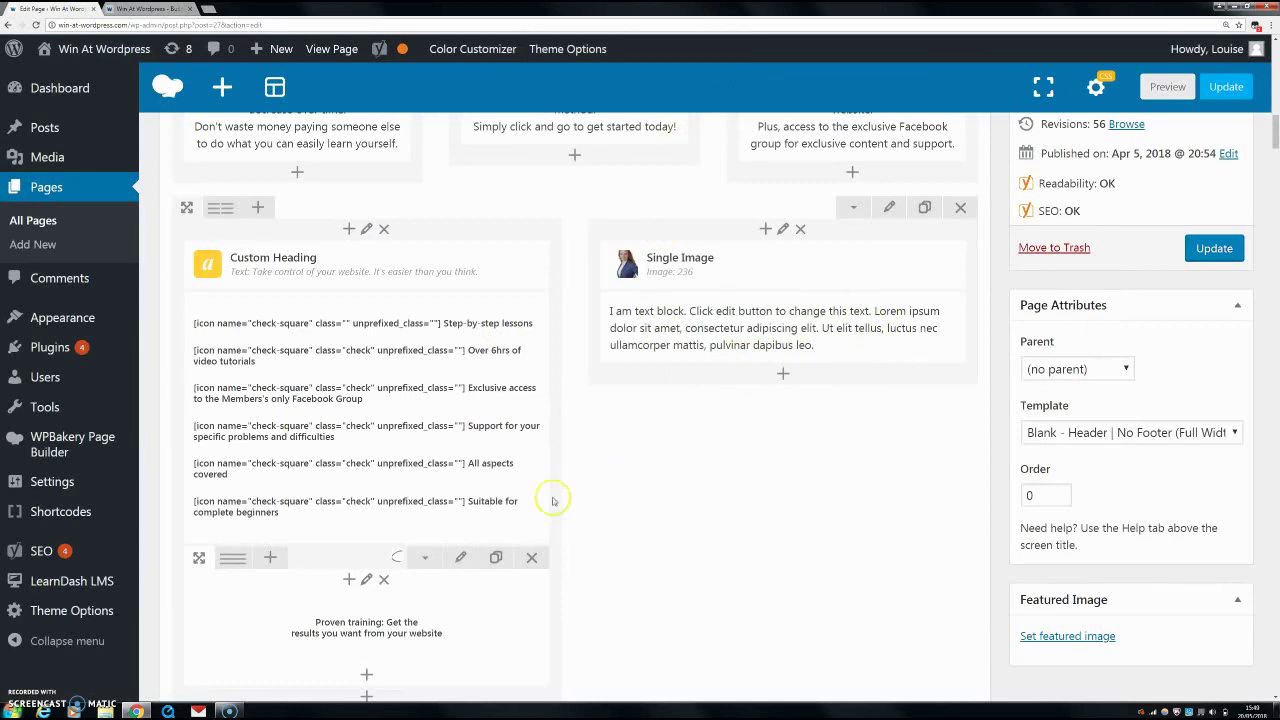
Step: Examine the lower rows in the page builder and compare them with the corresponding sections in the page preview
{"action": "scroll", "coordinate": [655, 372], "scroll_direction": "down", "scroll_amount": 7}
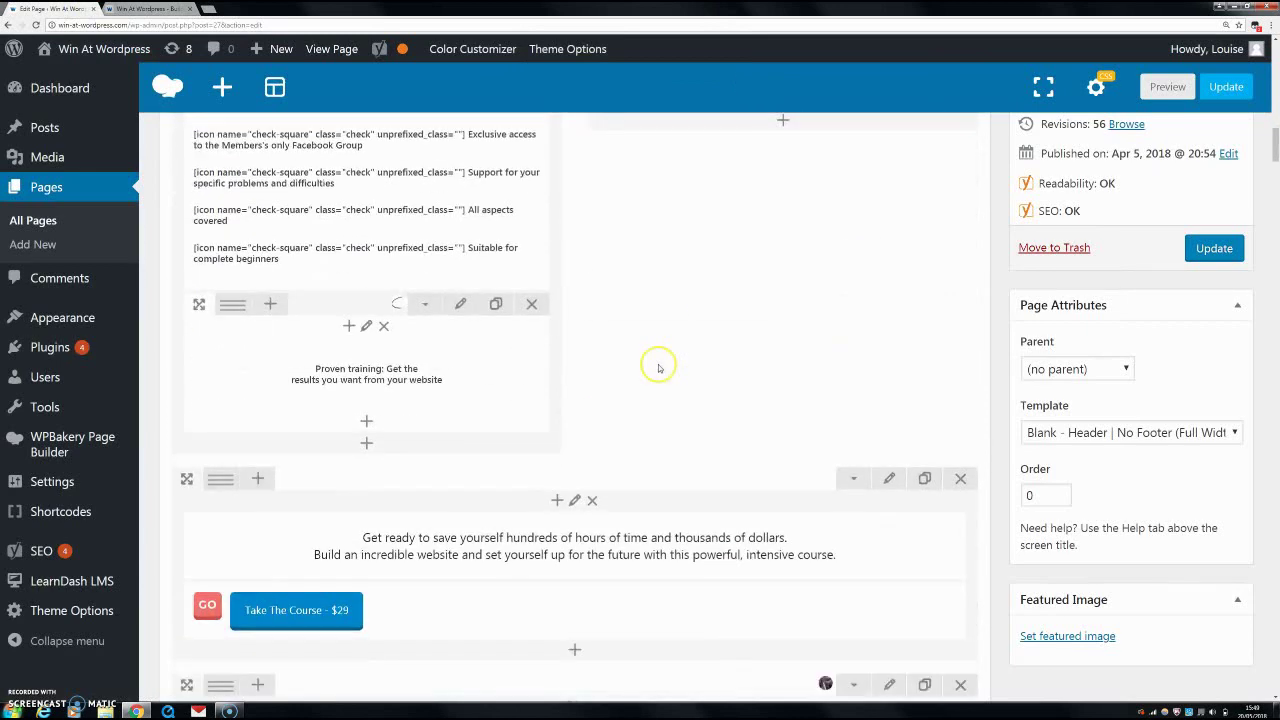
{"action": "scroll", "coordinate": [730, 410], "scroll_direction": "down", "scroll_amount": 3}
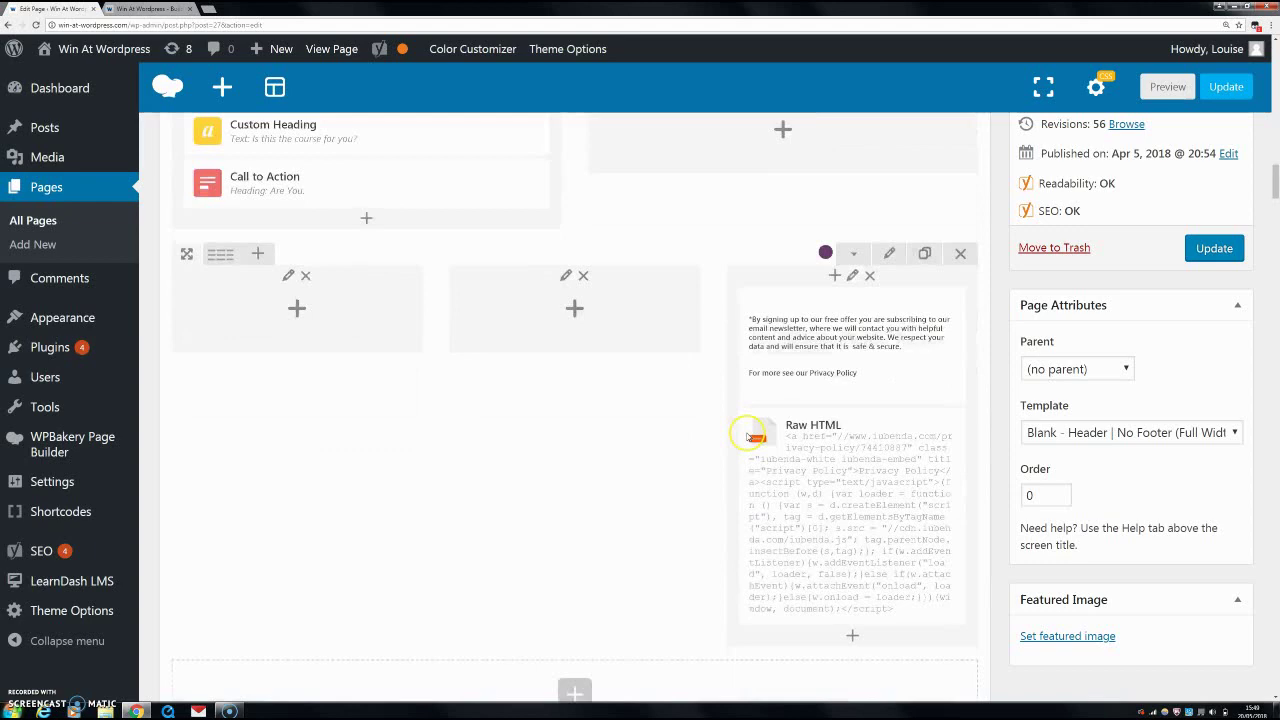
{"action": "scroll", "coordinate": [600, 420], "scroll_direction": "up", "scroll_amount": 2}
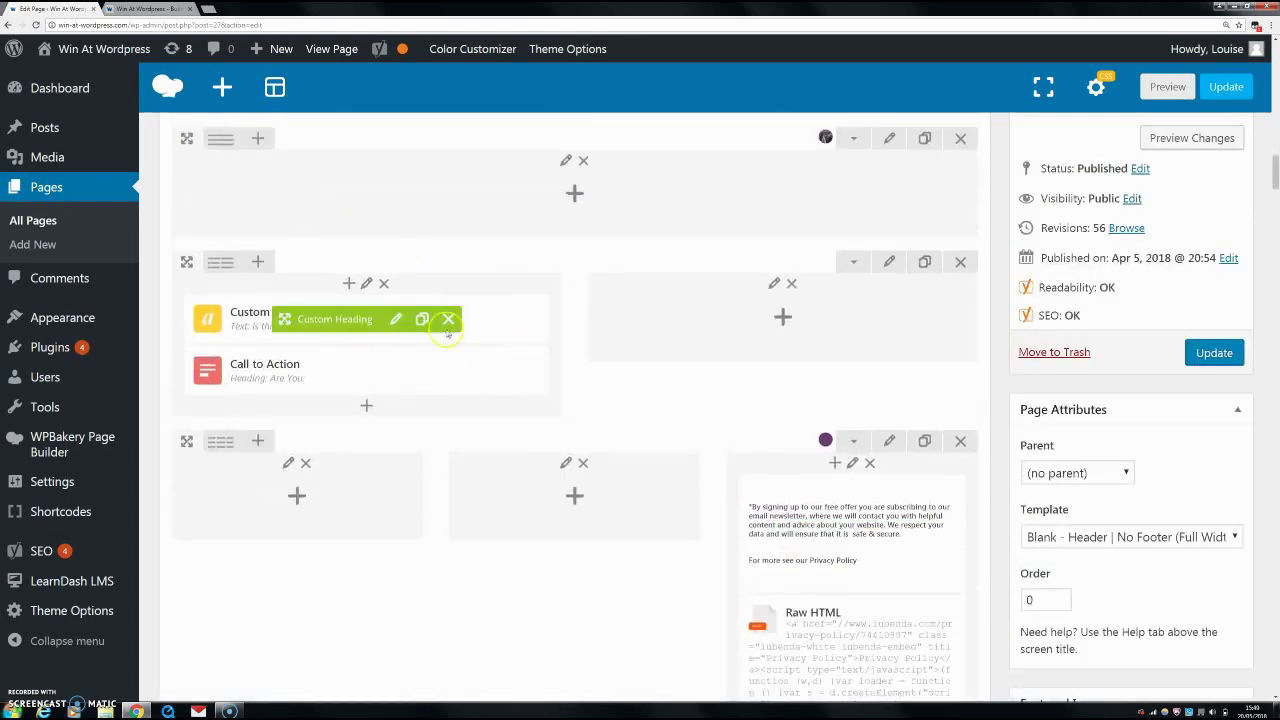
{"action": "left_click", "coordinate": [158, 8]}
{"action": "scroll", "coordinate": [694, 291], "scroll_direction": "down", "scroll_amount": 12}
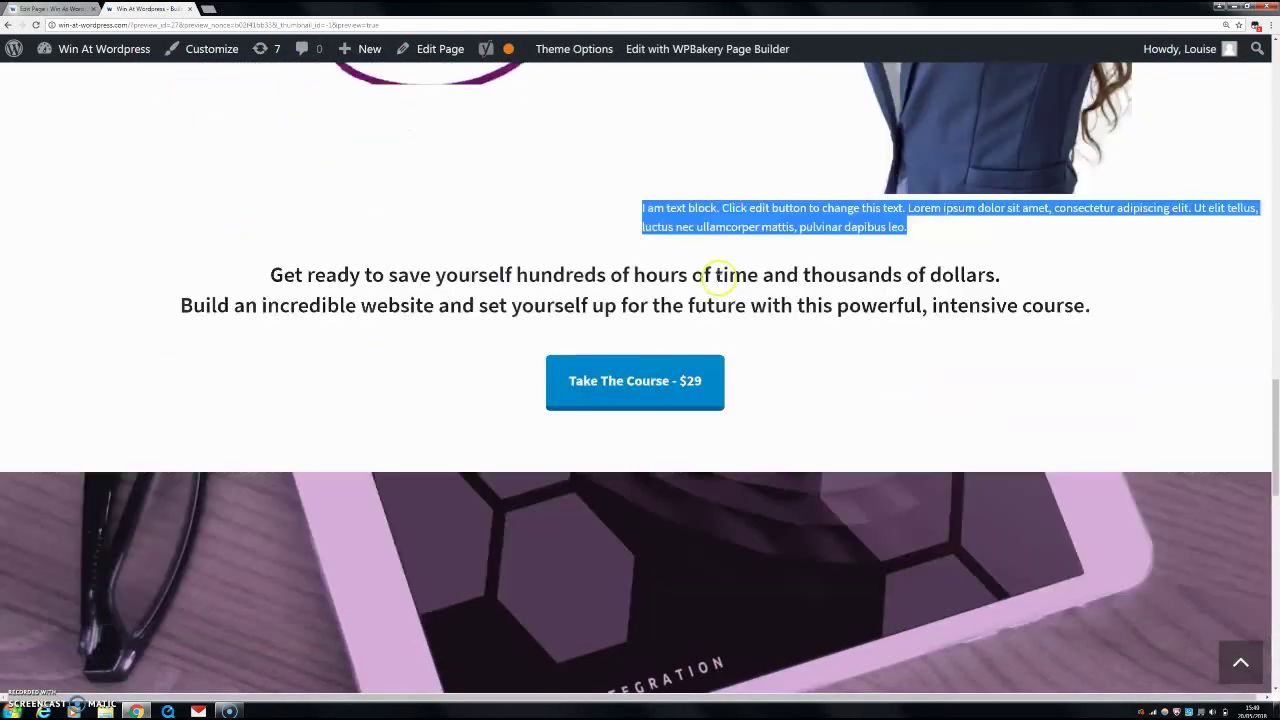
{"action": "scroll", "coordinate": [801, 328], "scroll_direction": "down", "scroll_amount": 2}
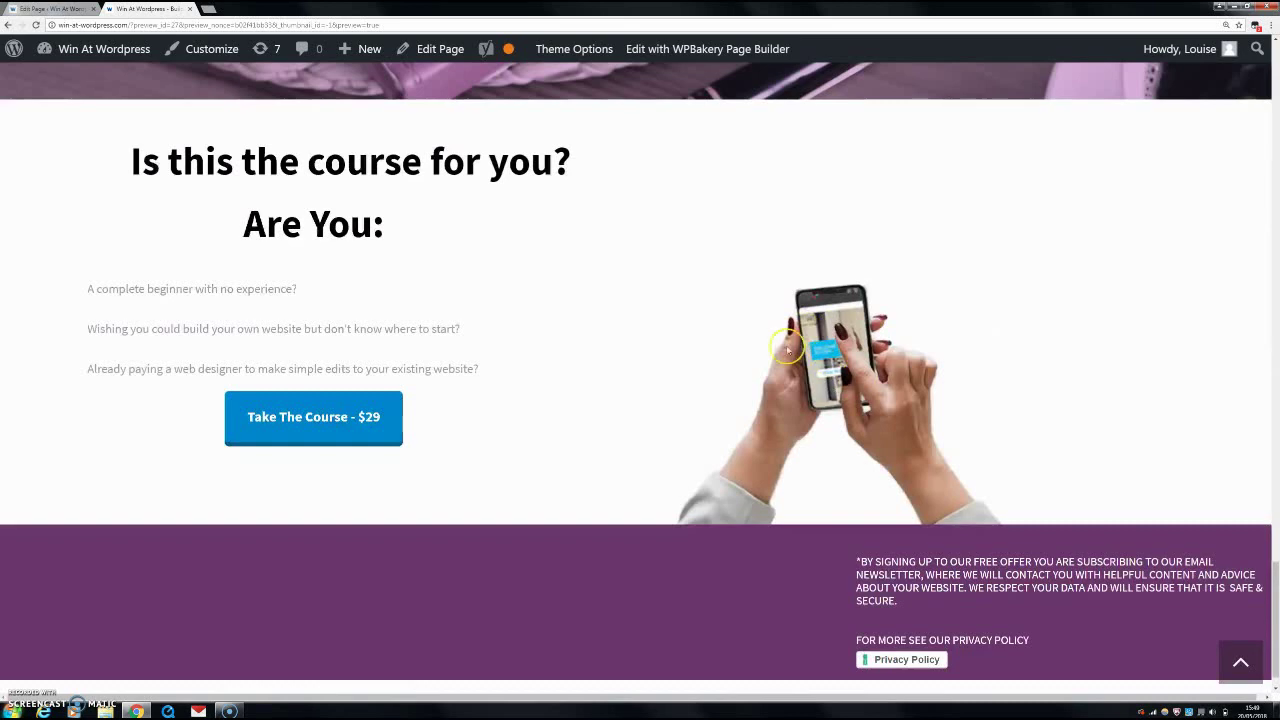
{"action": "scroll", "coordinate": [703, 360], "scroll_direction": "up", "scroll_amount": 5}
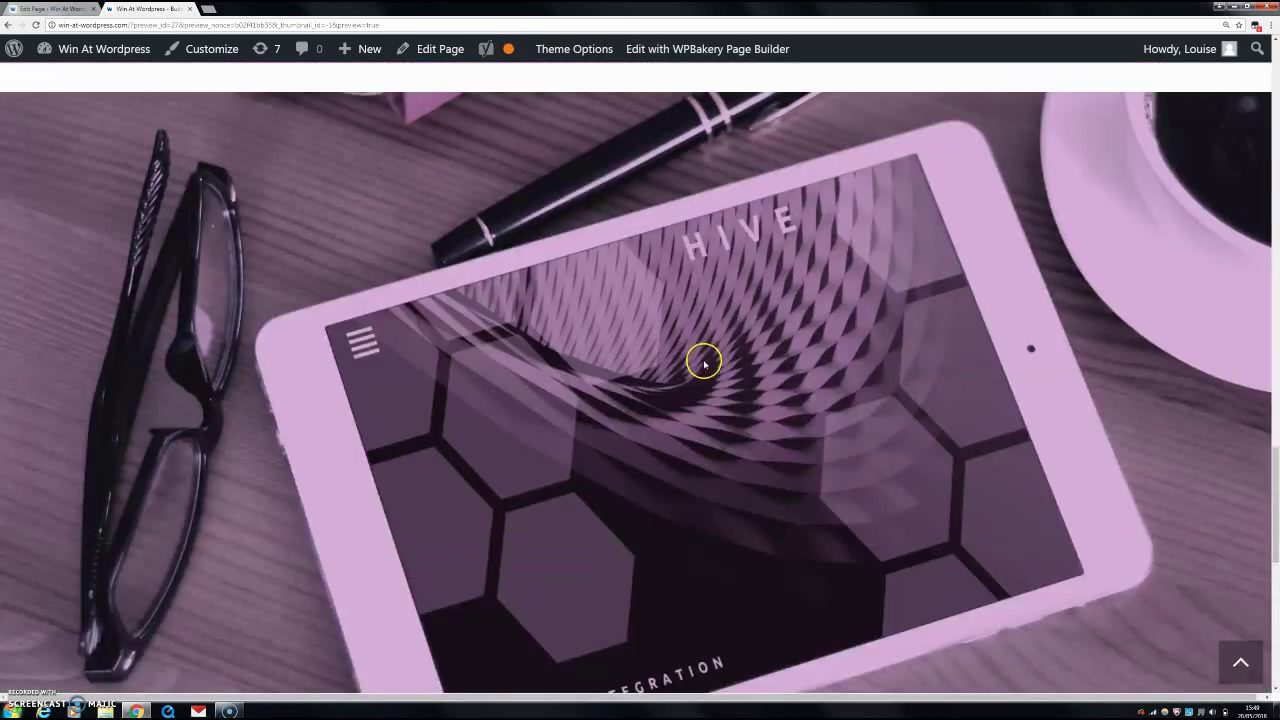
{"action": "scroll", "coordinate": [703, 362], "scroll_direction": "up", "scroll_amount": 7}
{"action": "scroll", "coordinate": [950, 280], "scroll_direction": "down", "scroll_amount": 4}
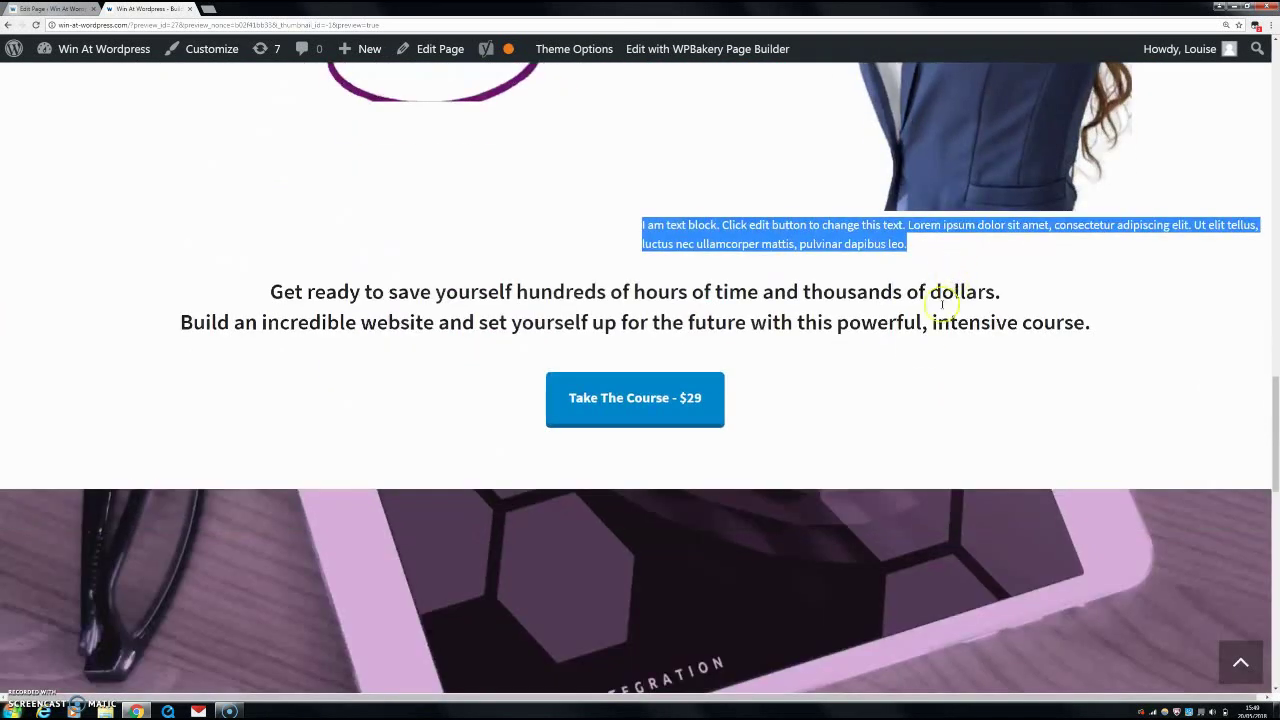
{"action": "scroll", "coordinate": [941, 303], "scroll_direction": "down", "scroll_amount": 8}
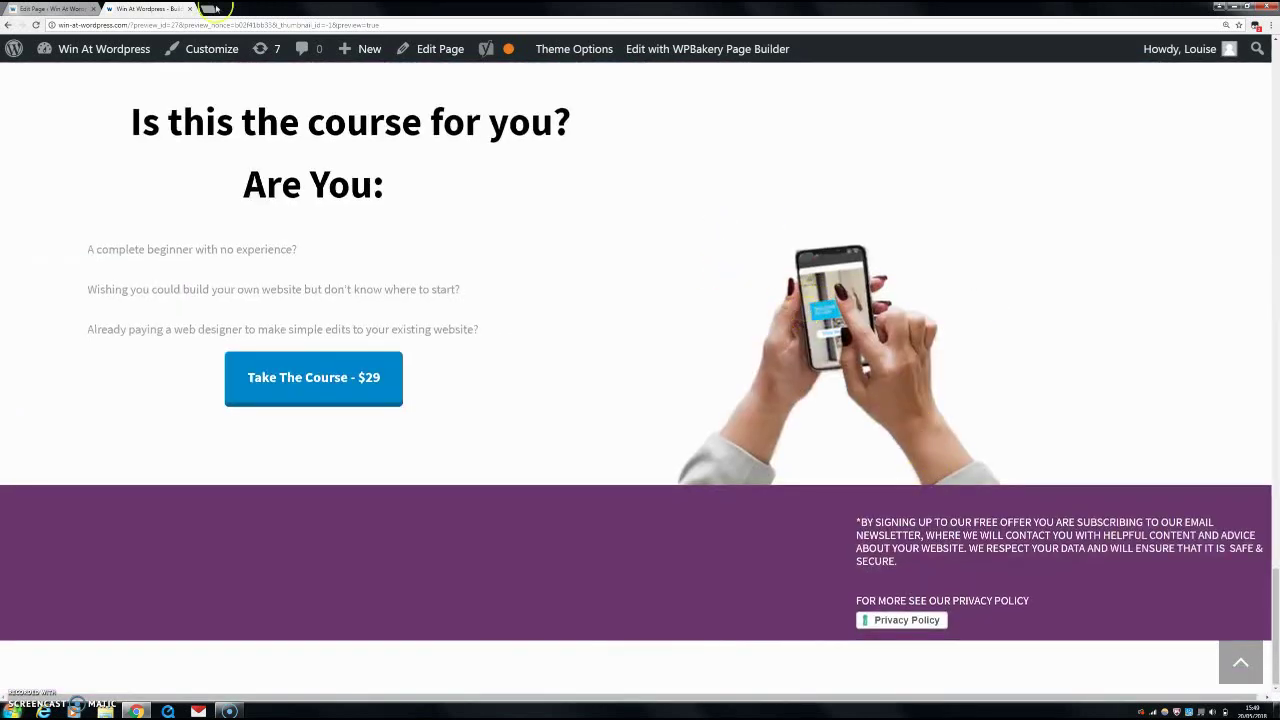
Step: Move the placeholder text block from beneath the Single Image into the empty column of the "Is this the course for you?" row
{"action": "left_click", "coordinate": [70, 8]}
{"action": "scroll", "coordinate": [600, 230], "scroll_direction": "down", "scroll_amount": 1}
{"action": "scroll", "coordinate": [771, 277], "scroll_direction": "up", "scroll_amount": 4}
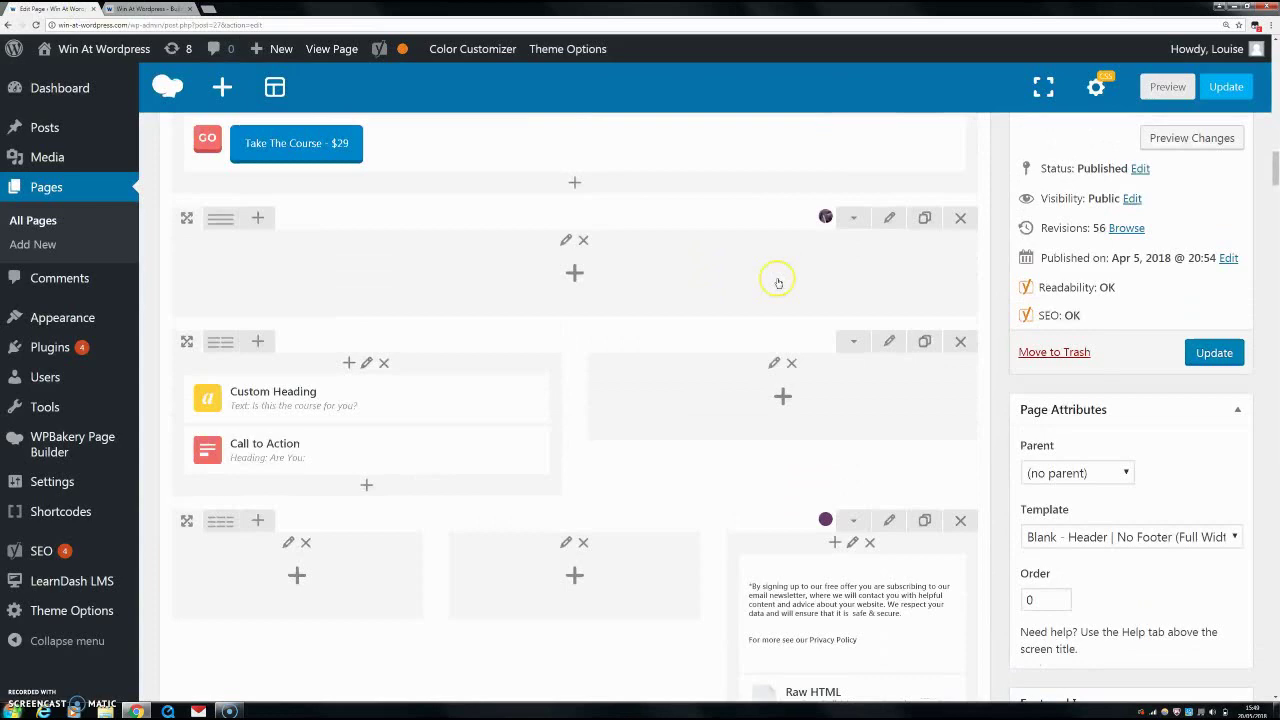
{"action": "scroll", "coordinate": [808, 283], "scroll_direction": "up", "scroll_amount": 7}
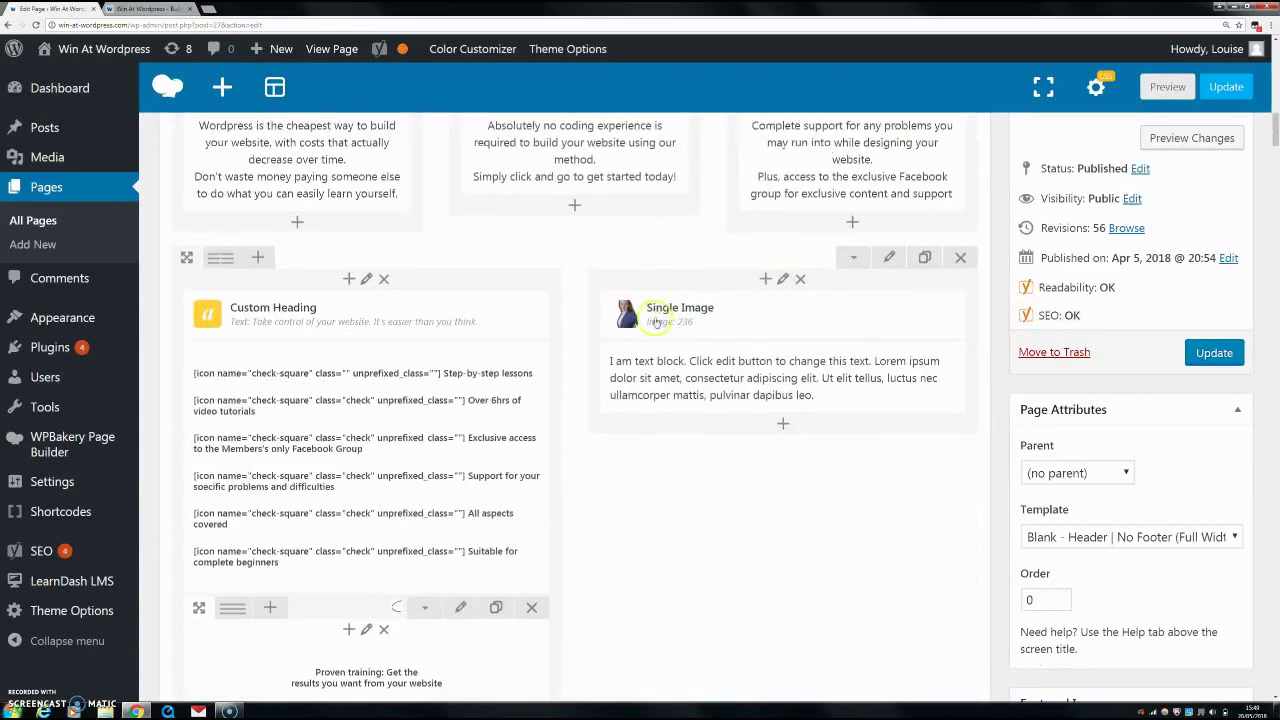
{"action": "left_click_drag", "start_coordinate": [715, 378], "coordinate": [745, 128]}
{"action": "scroll", "coordinate": [709, 480], "scroll_direction": "down", "scroll_amount": 6}
{"action": "scroll", "coordinate": [709, 480], "scroll_direction": "down", "scroll_amount": 5}
{"action": "scroll", "coordinate": [700, 228], "scroll_direction": "up", "scroll_amount": 2}
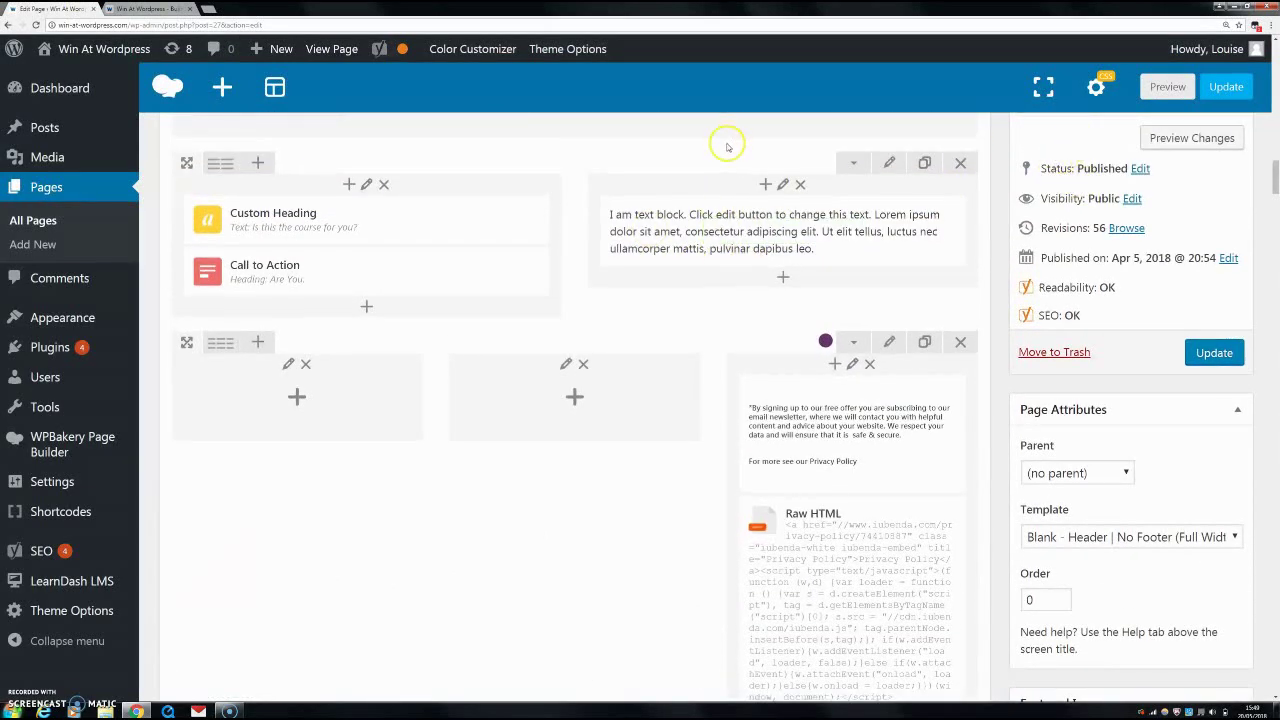
{"action": "scroll", "coordinate": [766, 165], "scroll_direction": "up", "scroll_amount": 3}
{"action": "scroll", "coordinate": [766, 165], "scroll_direction": "down", "scroll_amount": 1}
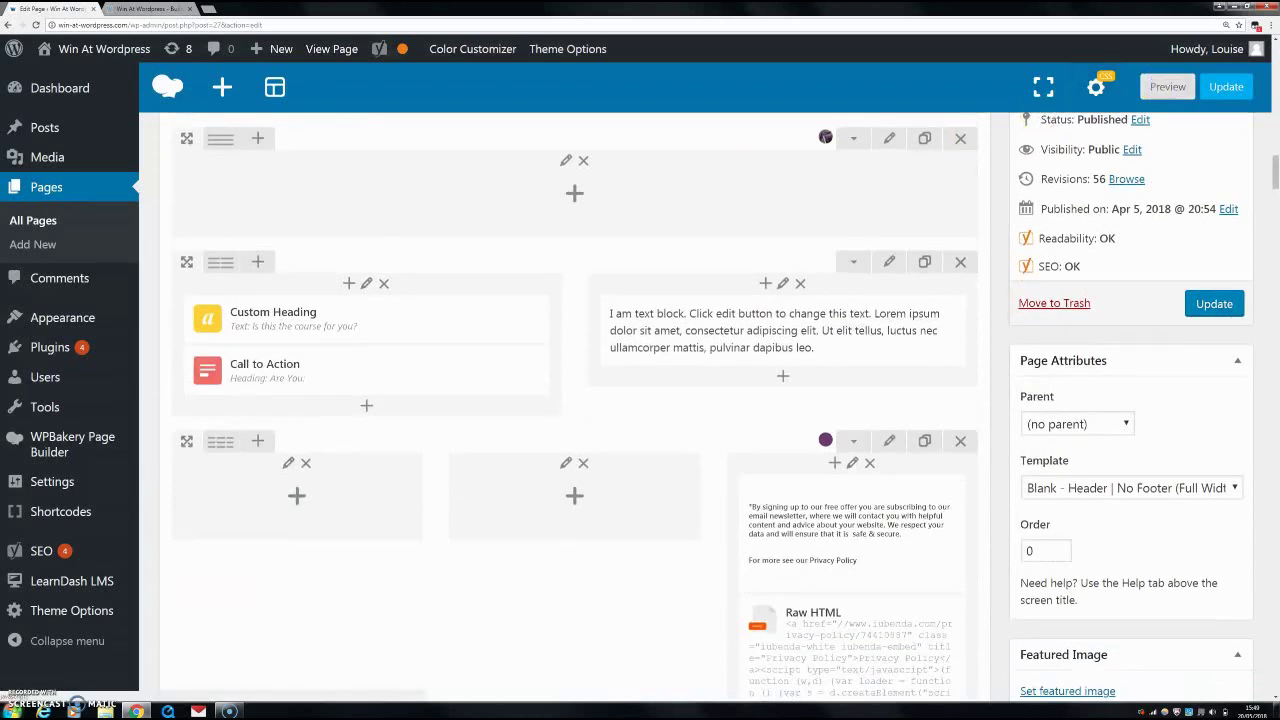
Step: Preview the updated page and inspect the text block in the "Is this the course for you?" section
{"action": "left_click", "coordinate": [148, 9]}
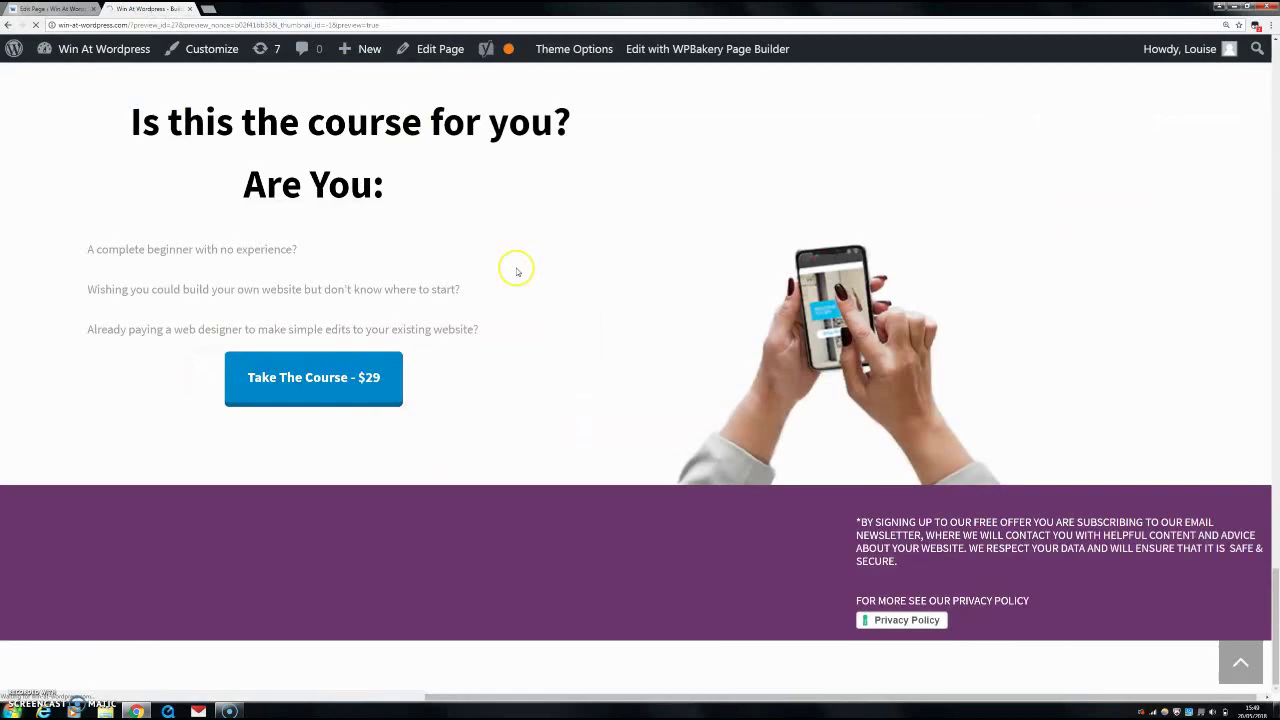
{"action": "scroll", "coordinate": [567, 258], "scroll_direction": "down", "scroll_amount": 3}
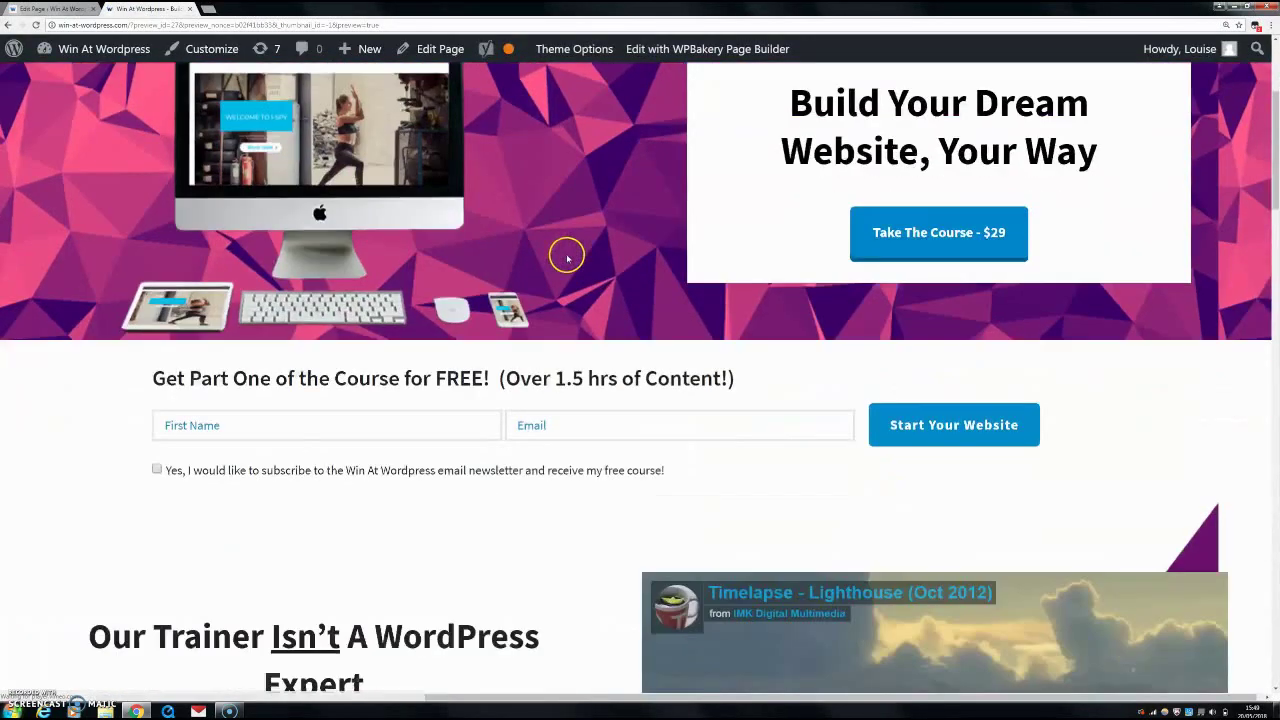
{"action": "scroll", "coordinate": [567, 258], "scroll_direction": "down", "scroll_amount": 14}
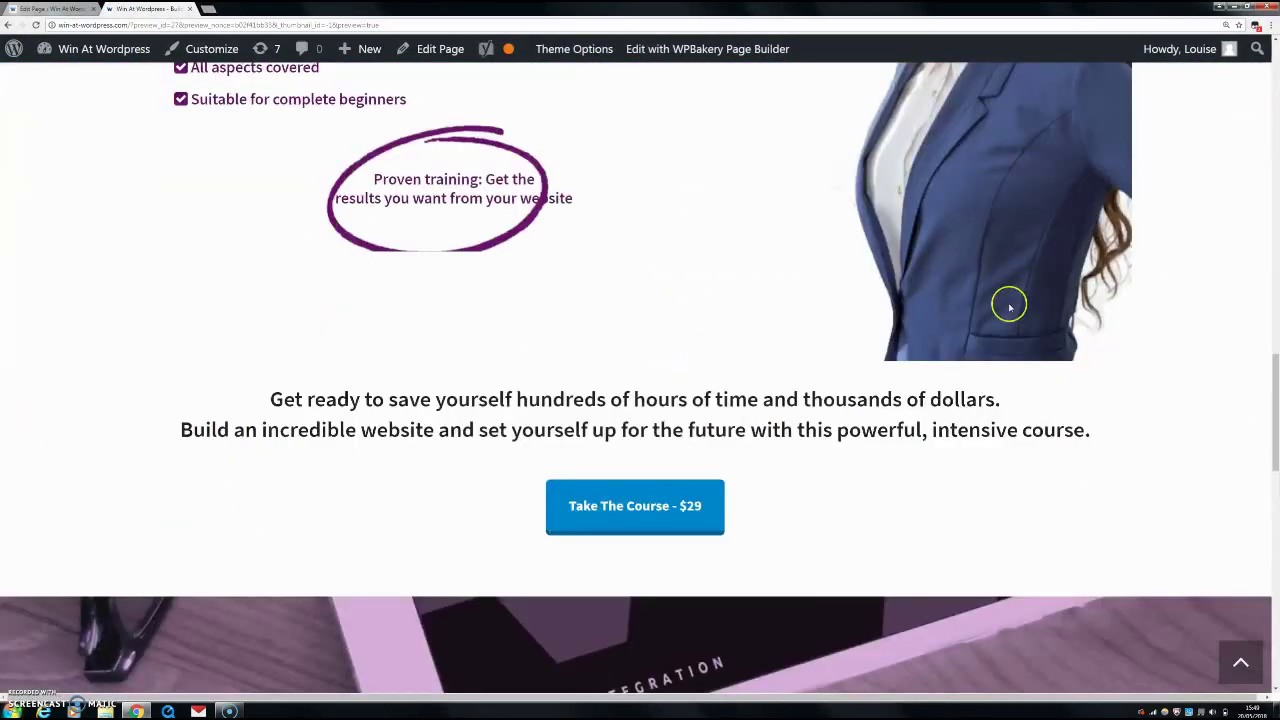
{"action": "scroll", "coordinate": [886, 374], "scroll_direction": "down", "scroll_amount": 10}
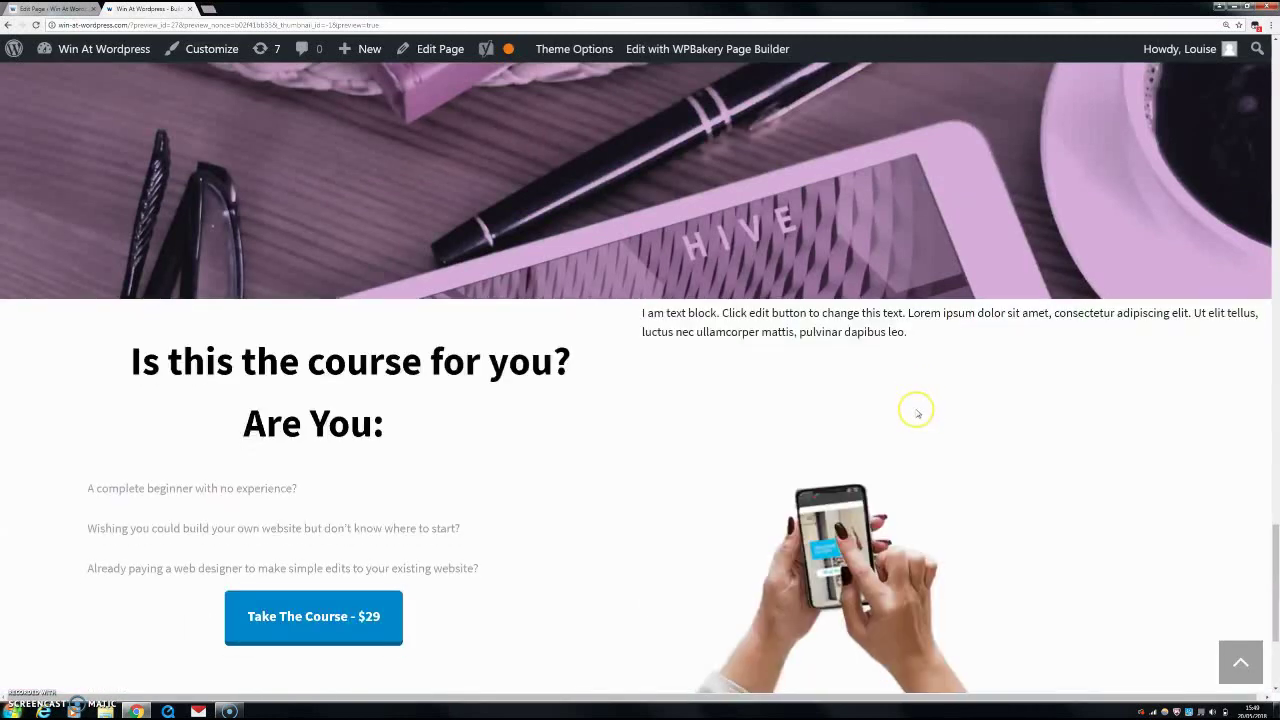
{"action": "scroll", "coordinate": [914, 413], "scroll_direction": "down", "scroll_amount": 1}
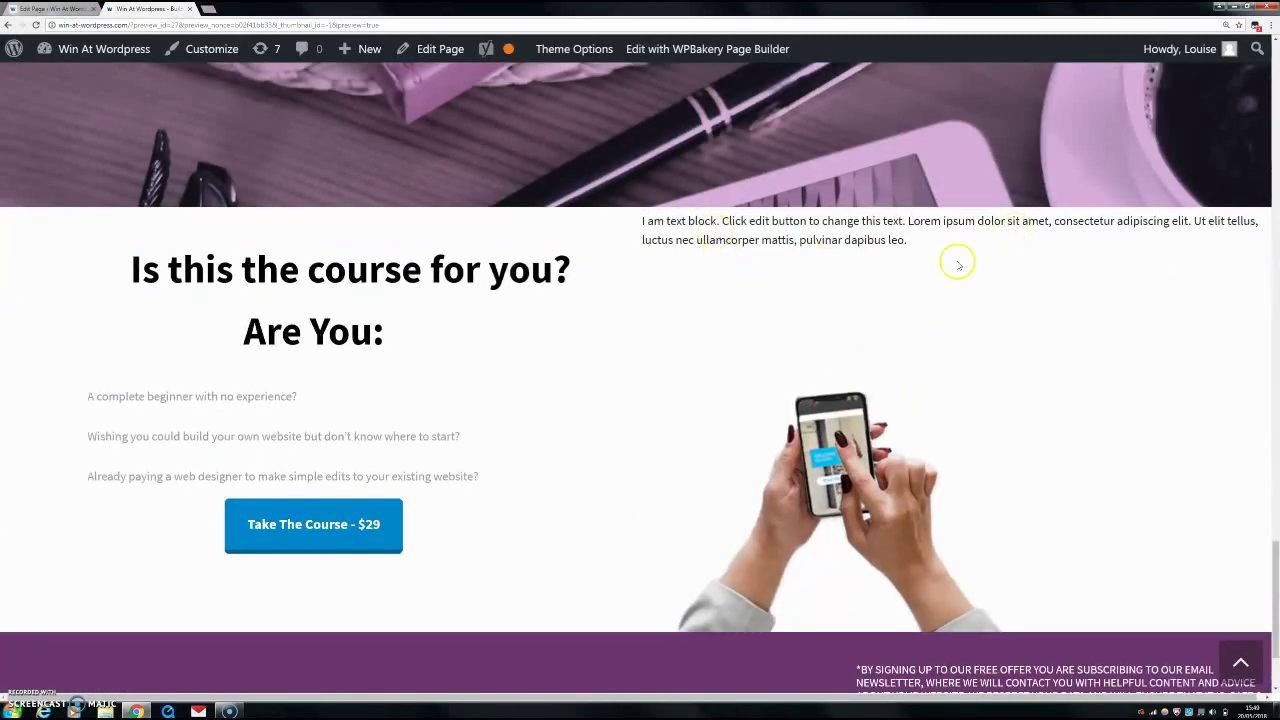
Step: Set the top margin of the text block in the "Is this the course for you?" row to 200 and save the settings
{"action": "left_click", "coordinate": [42, 11]}
{"action": "left_click", "coordinate": [795, 333]}
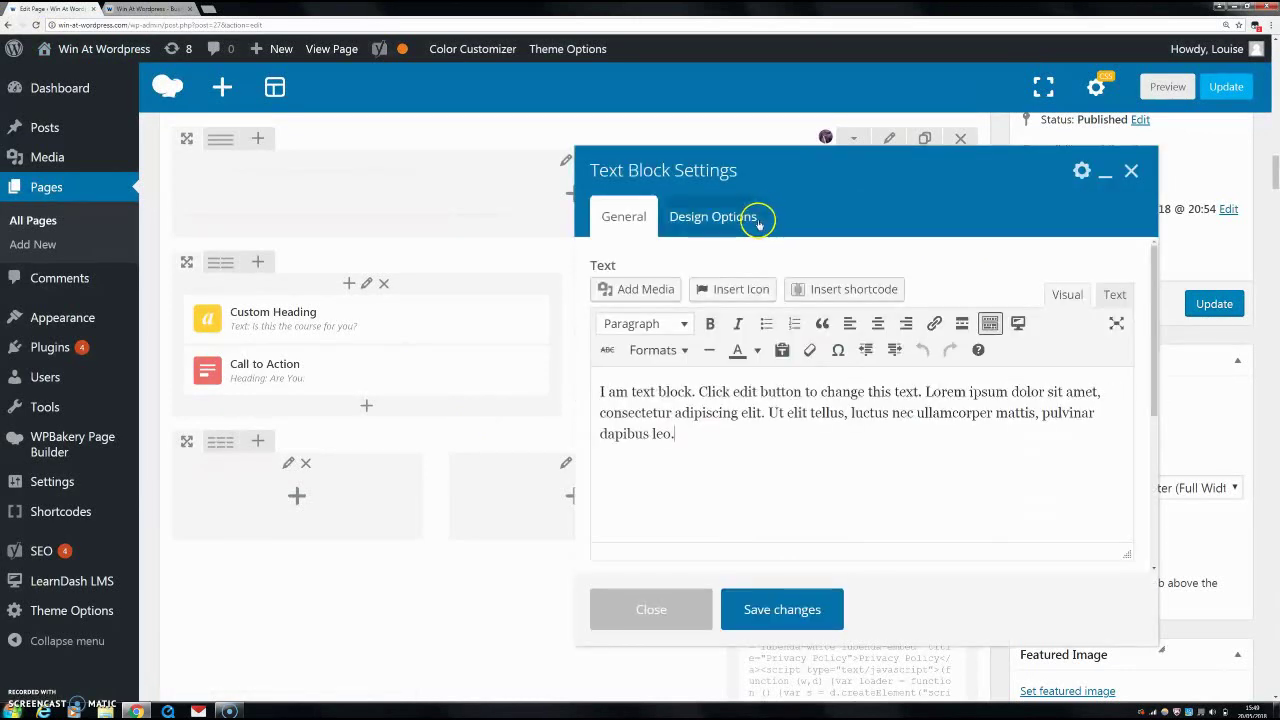
{"action": "left_click", "coordinate": [757, 222]}
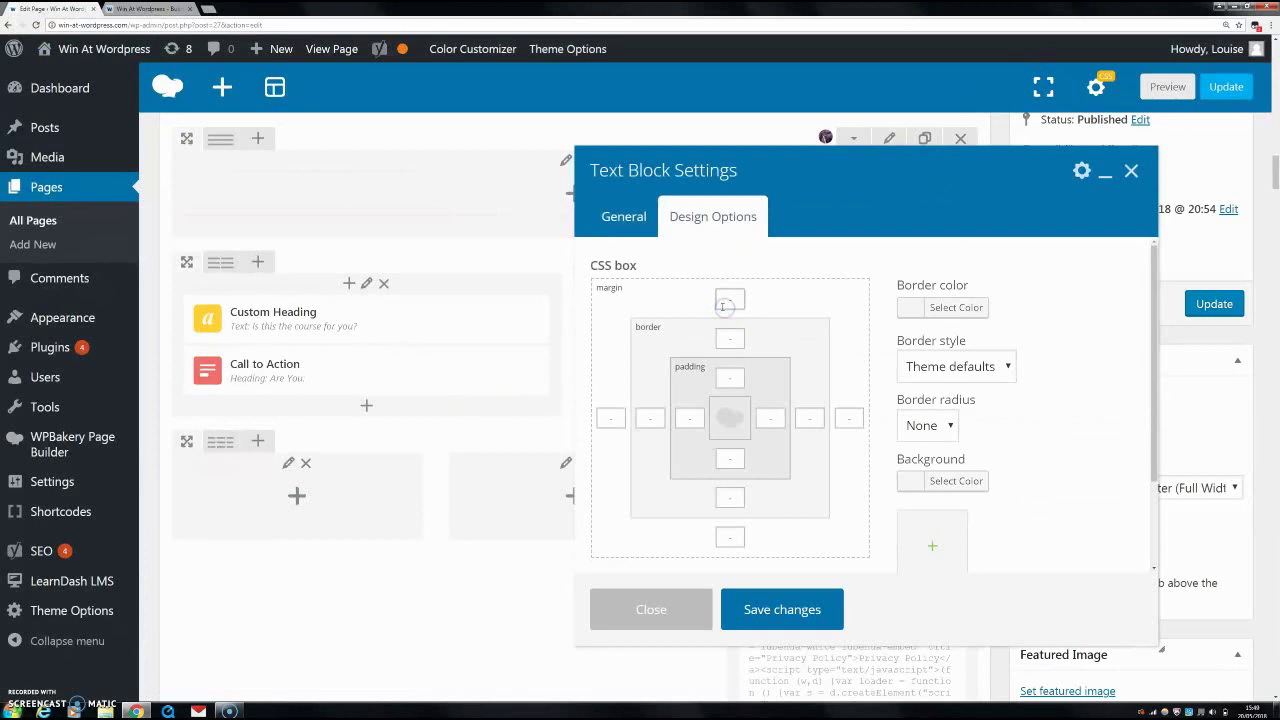
{"action": "type", "text": "200"}
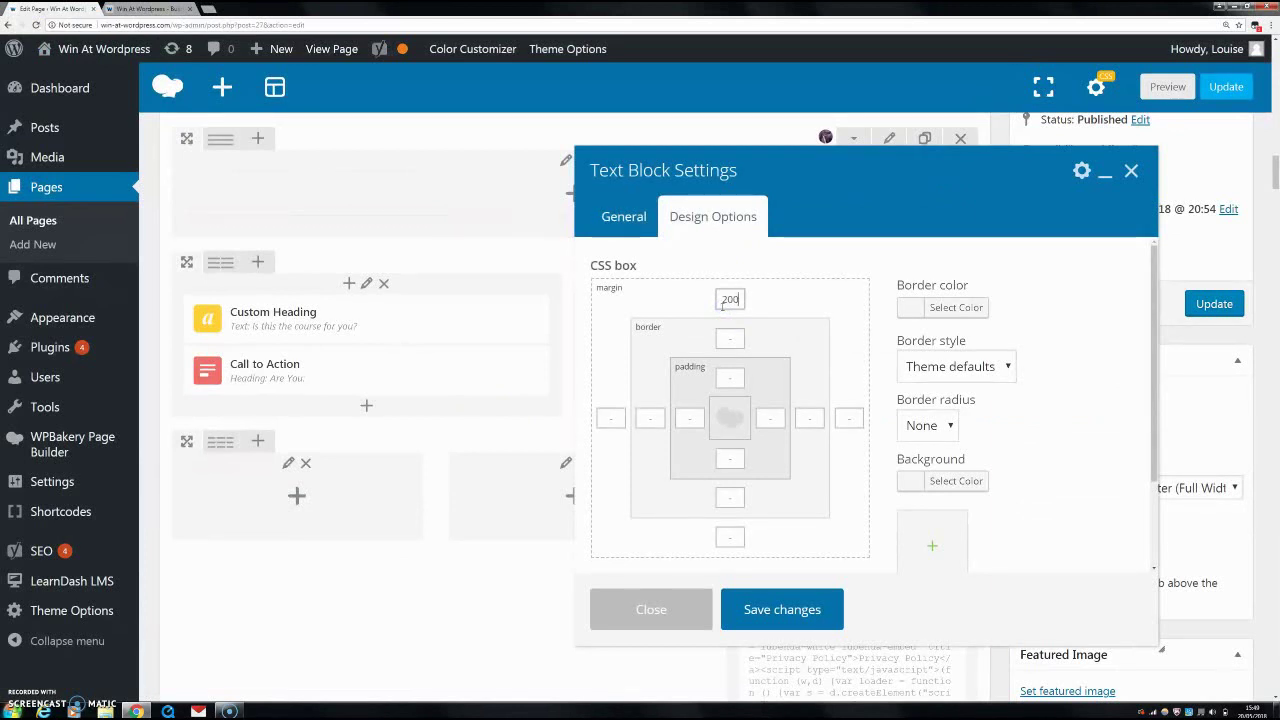
{"action": "left_click", "coordinate": [745, 607]}
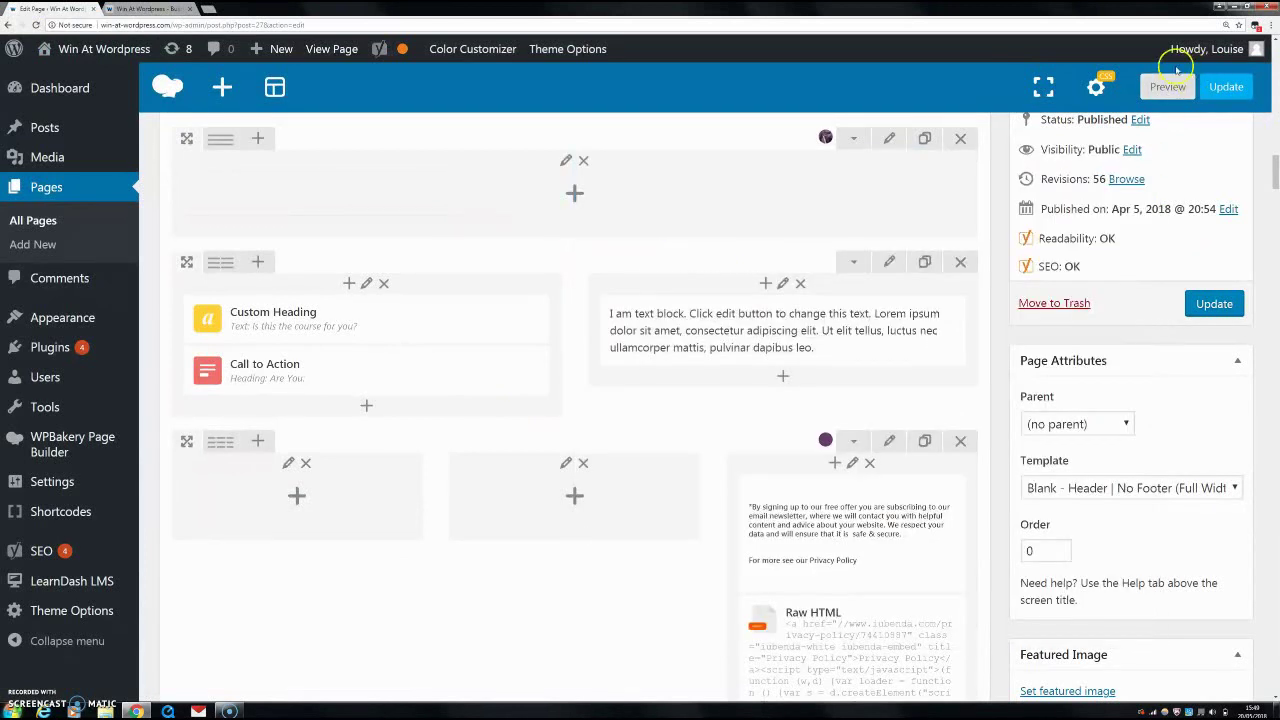
Step: Preview the updated page and inspect how the text block sits against the phone image in the "Is this the course for you?" section
{"action": "left_click", "coordinate": [150, 9]}
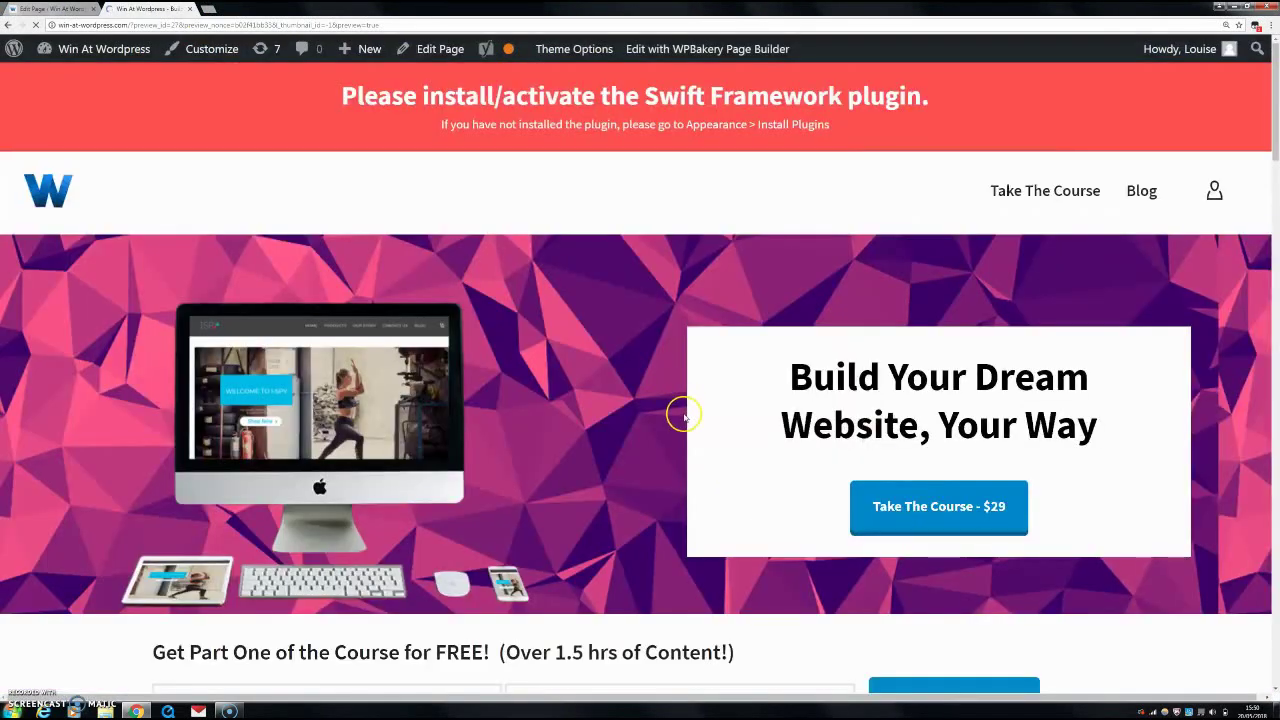
{"action": "scroll", "coordinate": [680, 411], "scroll_direction": "down", "scroll_amount": 15}
{"action": "scroll", "coordinate": [814, 457], "scroll_direction": "down", "scroll_amount": 10}
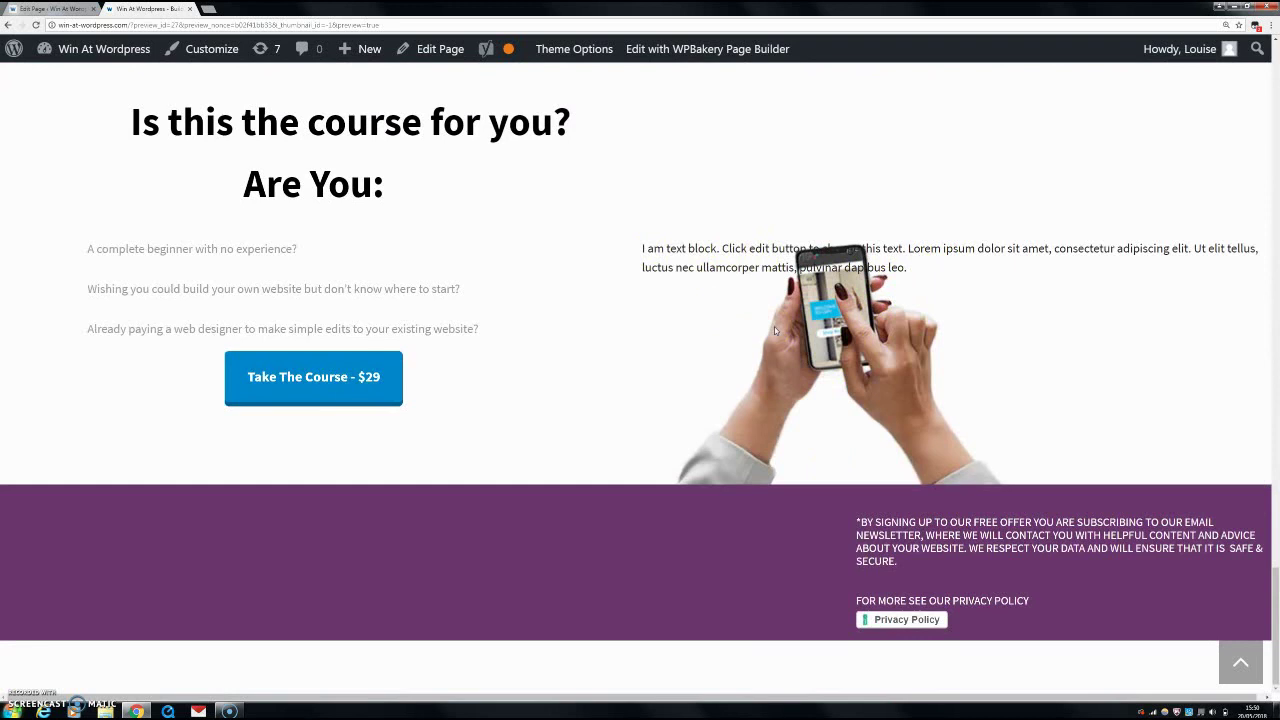
{"action": "left_click", "coordinate": [887, 373]}
{"action": "left_click_drag", "start_coordinate": [898, 268], "coordinate": [645, 249]}
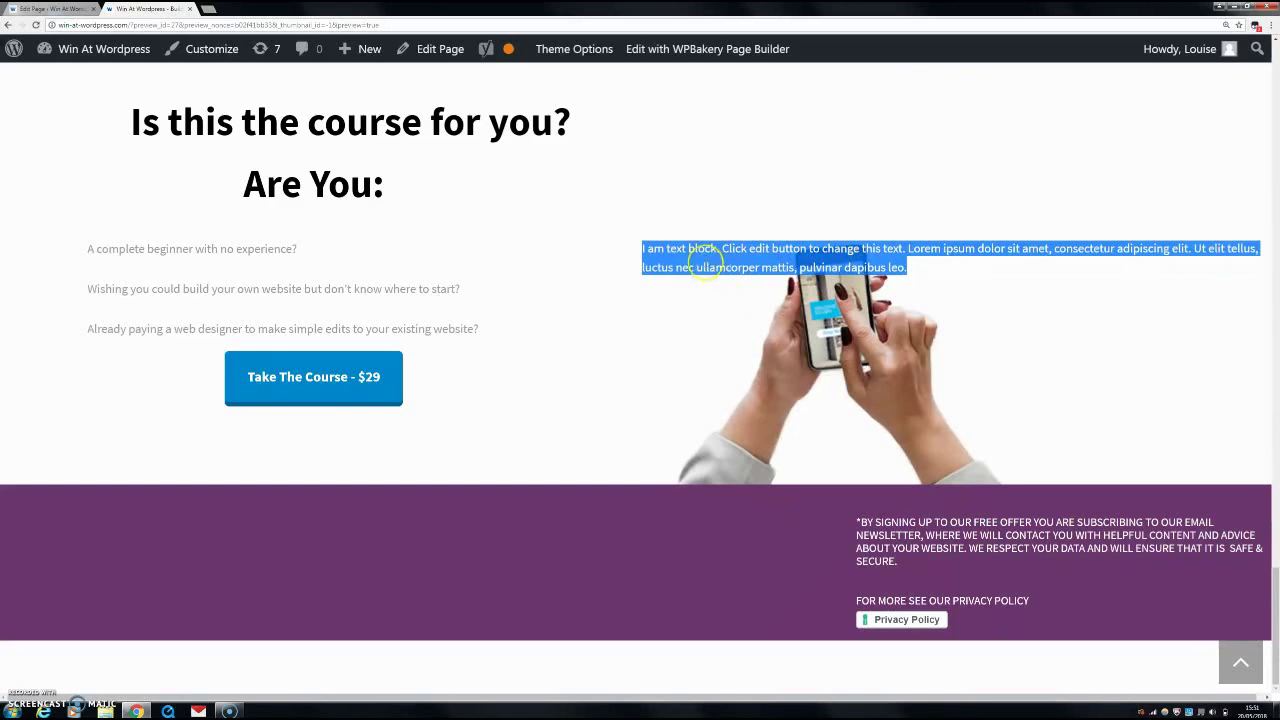
{"action": "left_click", "coordinate": [917, 257]}
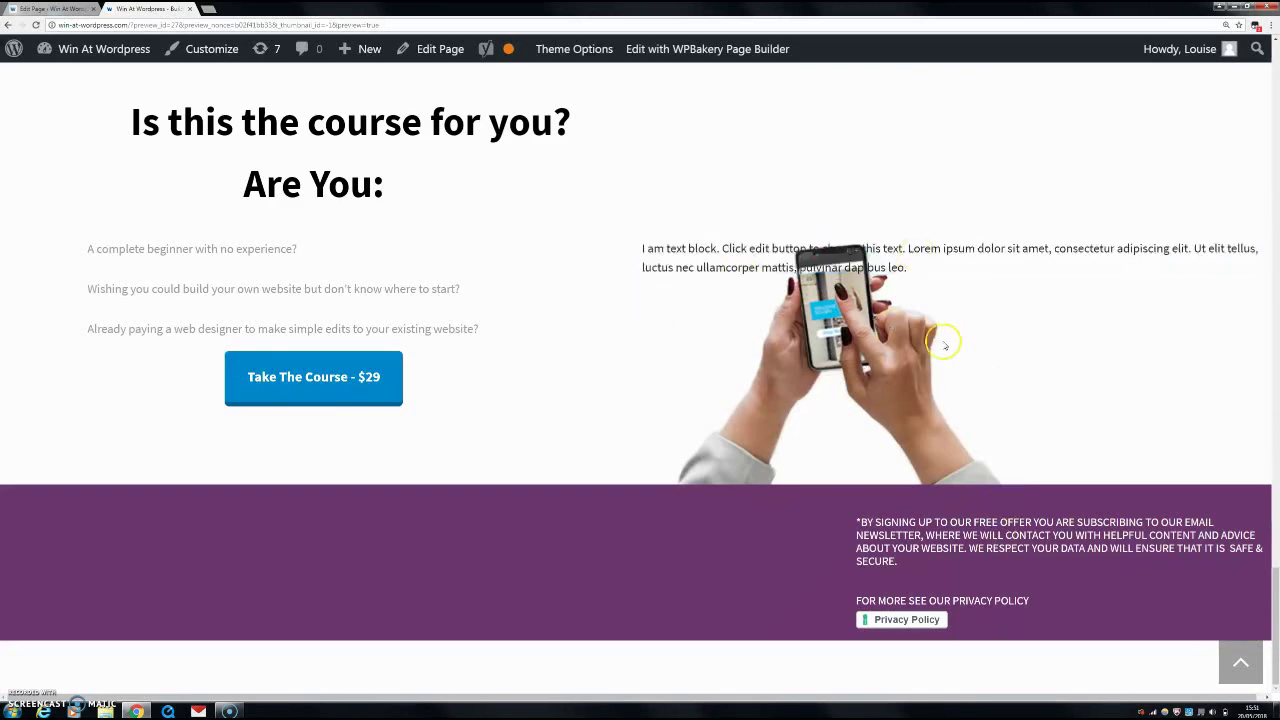
Step: Remove the current background image in the design options of the "Is this the course for you?" row
{"action": "key", "text": "ctrl+Tab"}
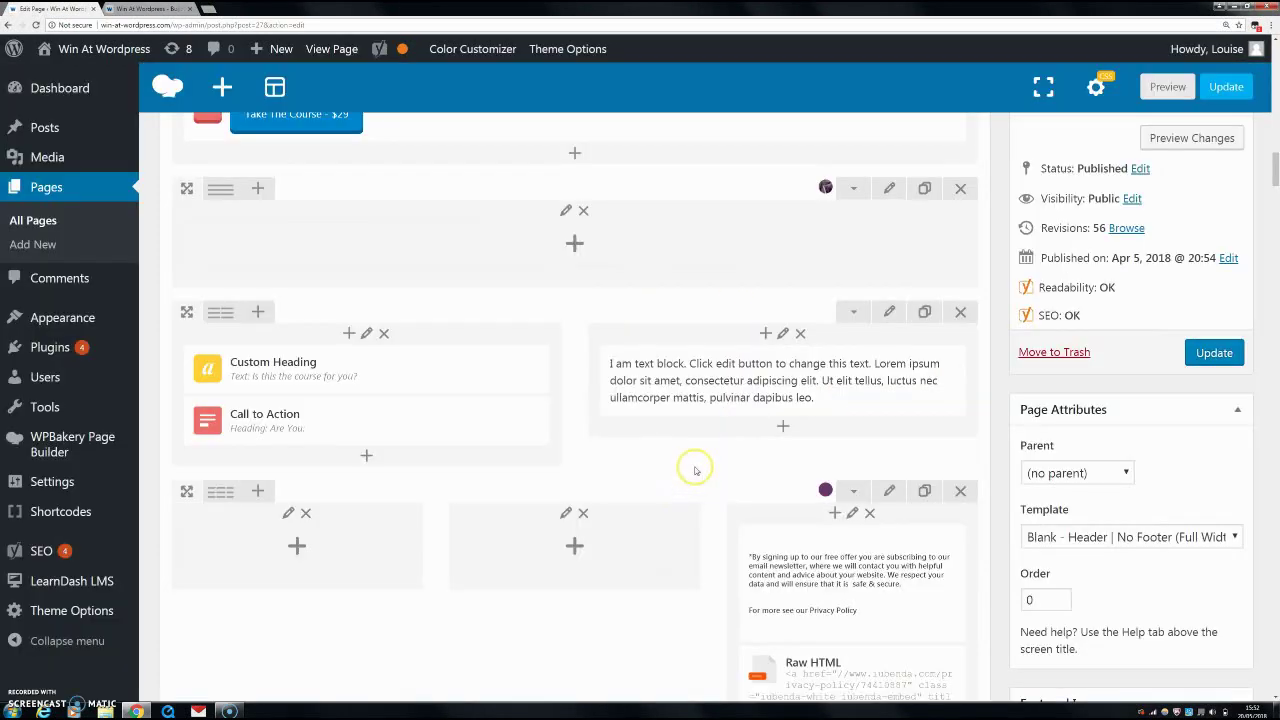
{"action": "left_click", "coordinate": [887, 318]}
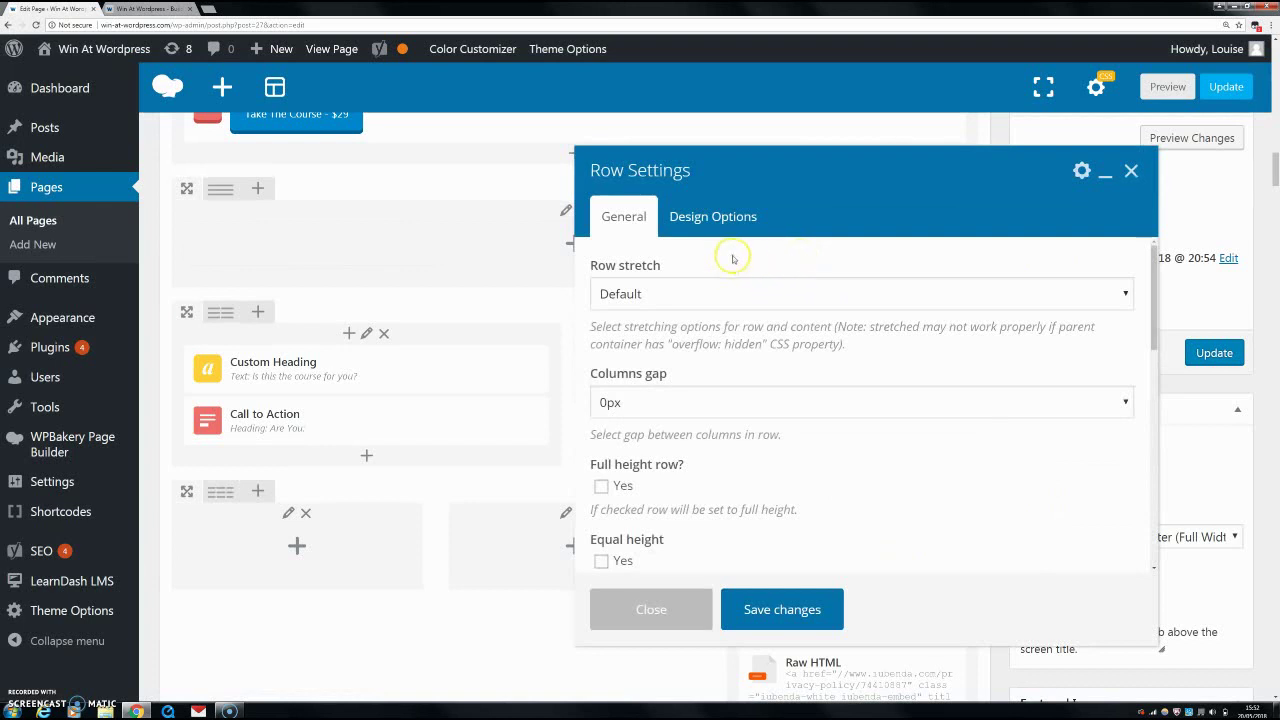
{"action": "left_click", "coordinate": [732, 218]}
{"action": "scroll", "coordinate": [960, 365], "scroll_direction": "down", "scroll_amount": 1}
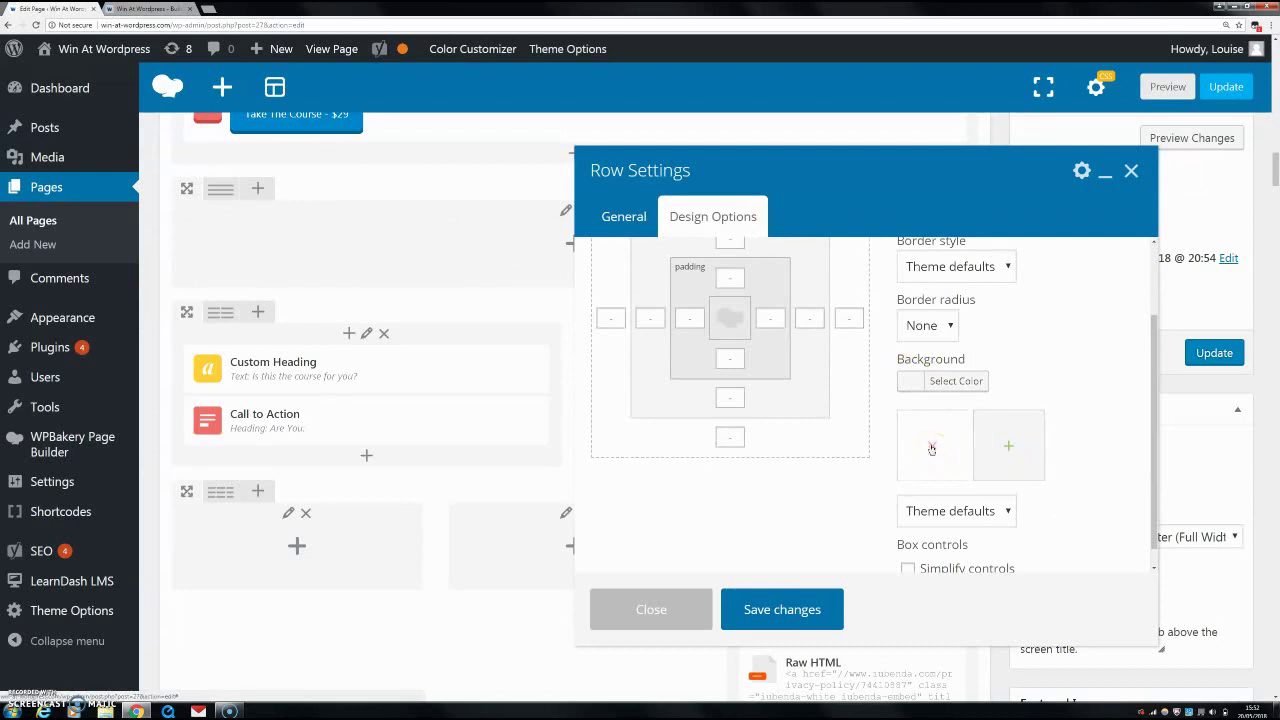
{"action": "left_click", "coordinate": [1010, 451]}
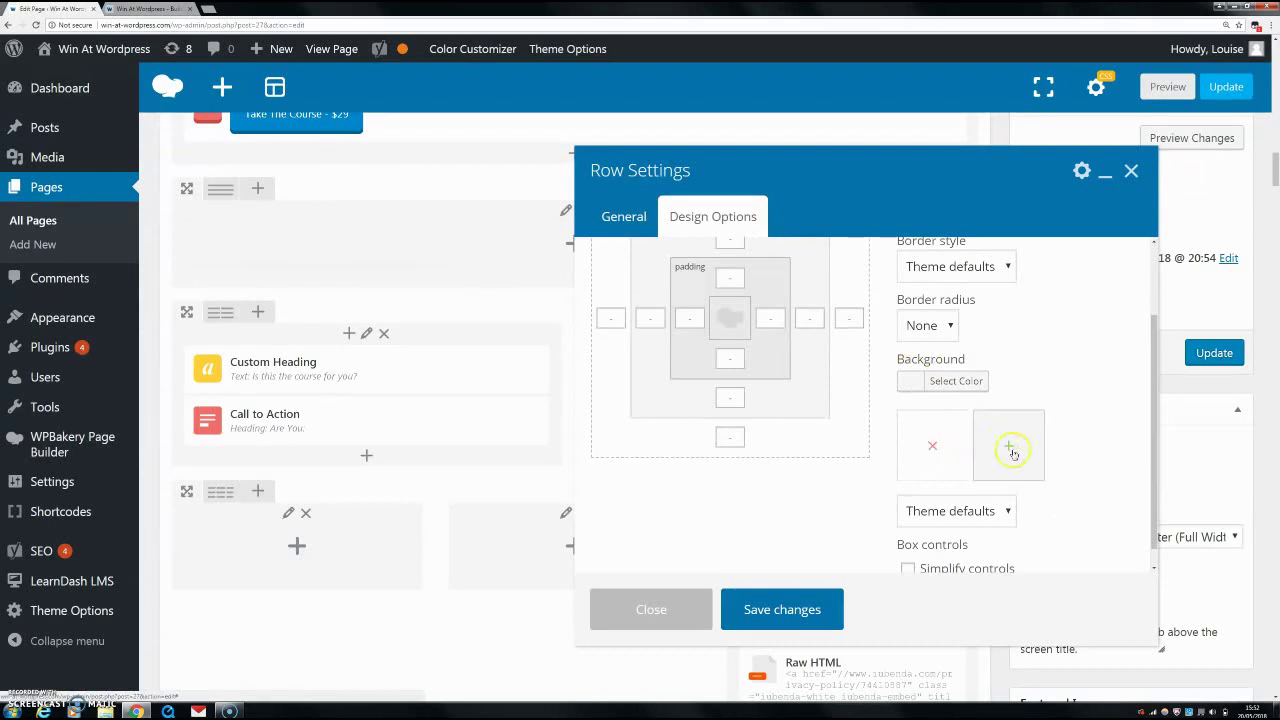
{"action": "left_click", "coordinate": [933, 448]}
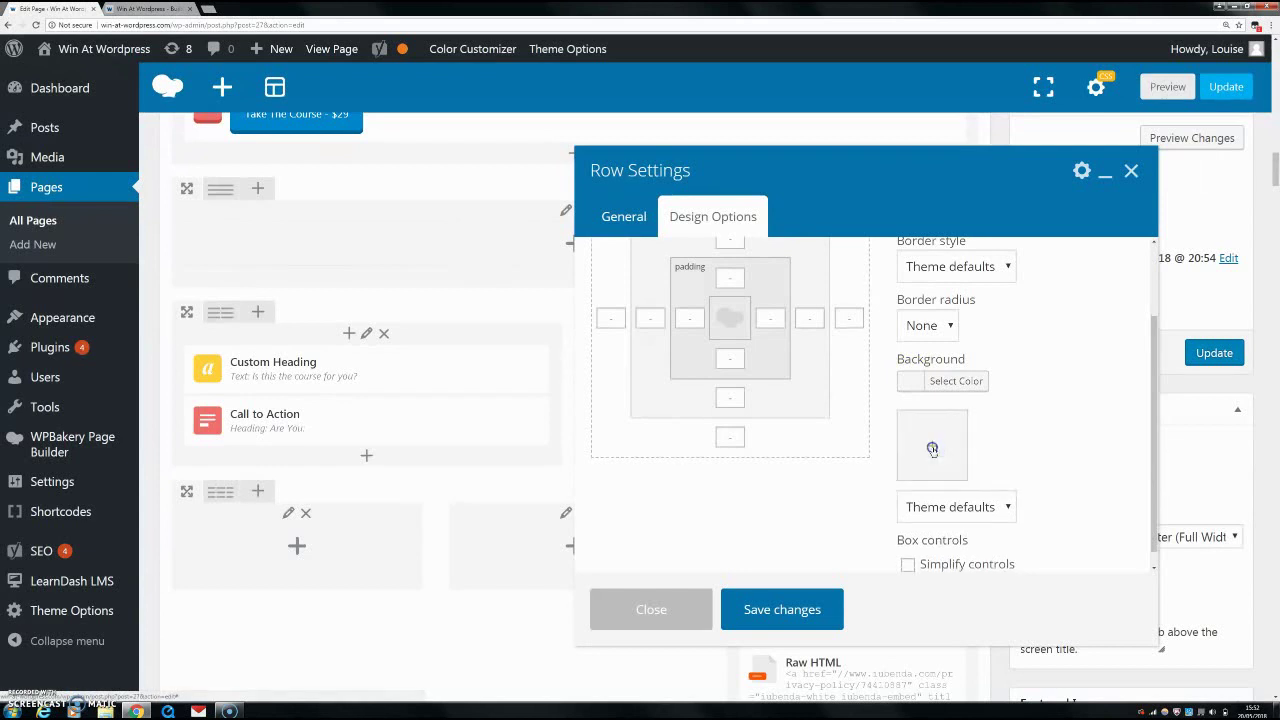
Step: Choose Is-this-Background-2.png from the media library as the row's background image and save the row settings
{"action": "left_click", "coordinate": [932, 448]}
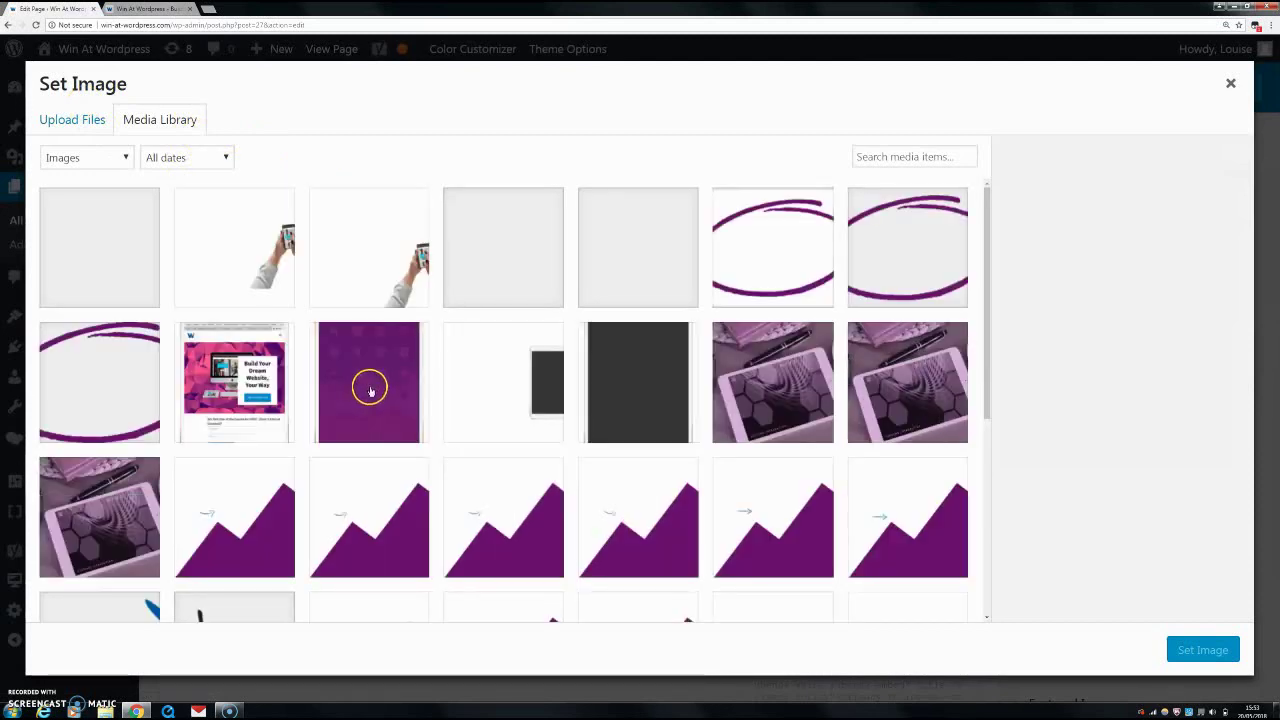
{"action": "left_click", "coordinate": [73, 128]}
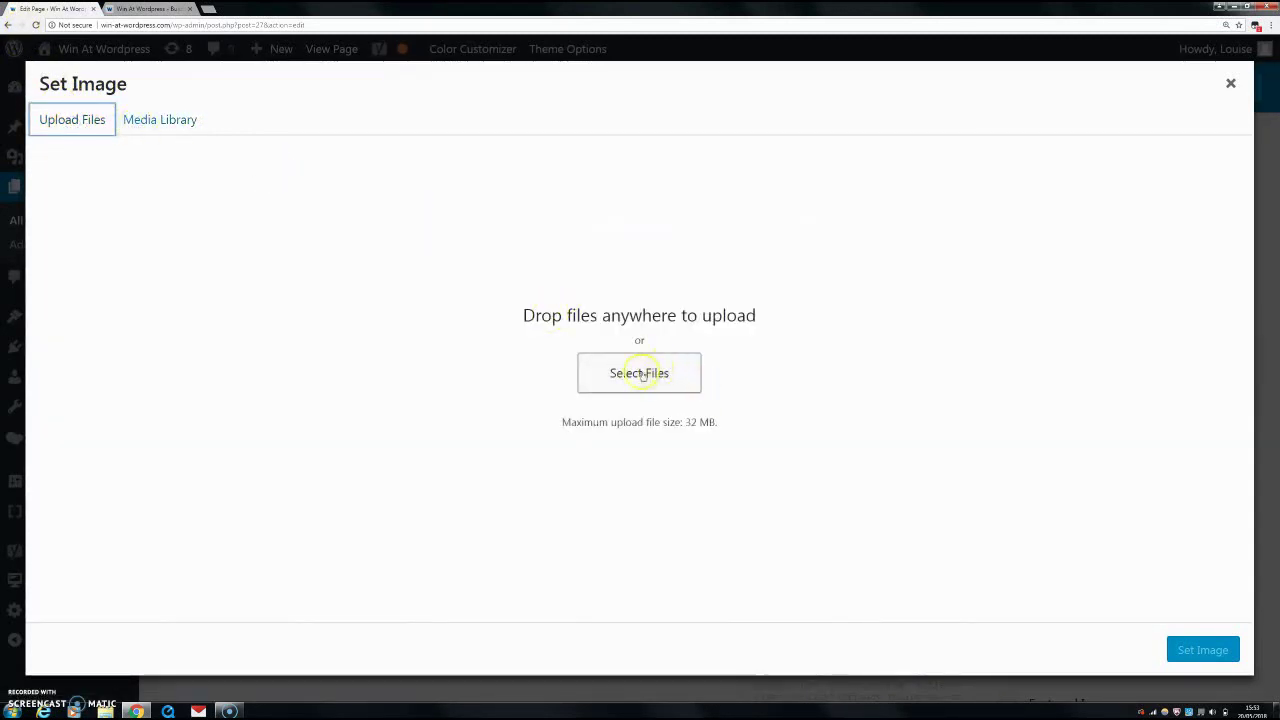
{"action": "left_click", "coordinate": [150, 119]}
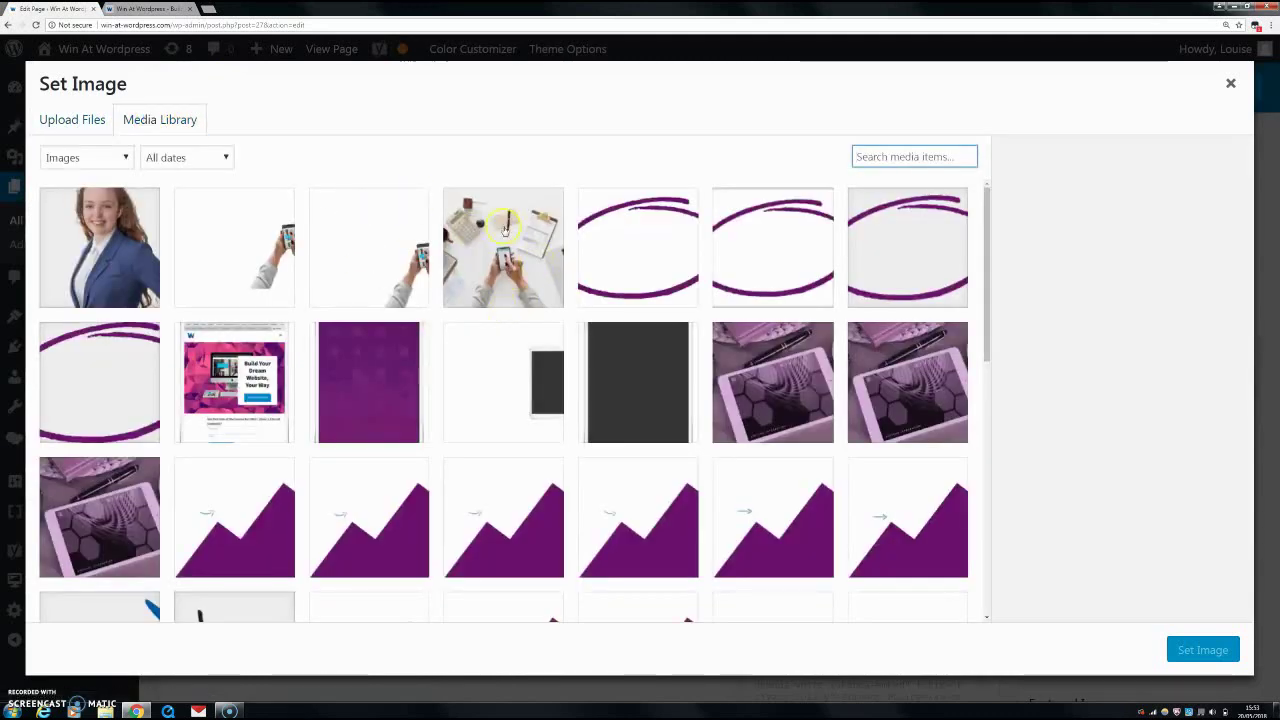
{"action": "left_click", "coordinate": [231, 264]}
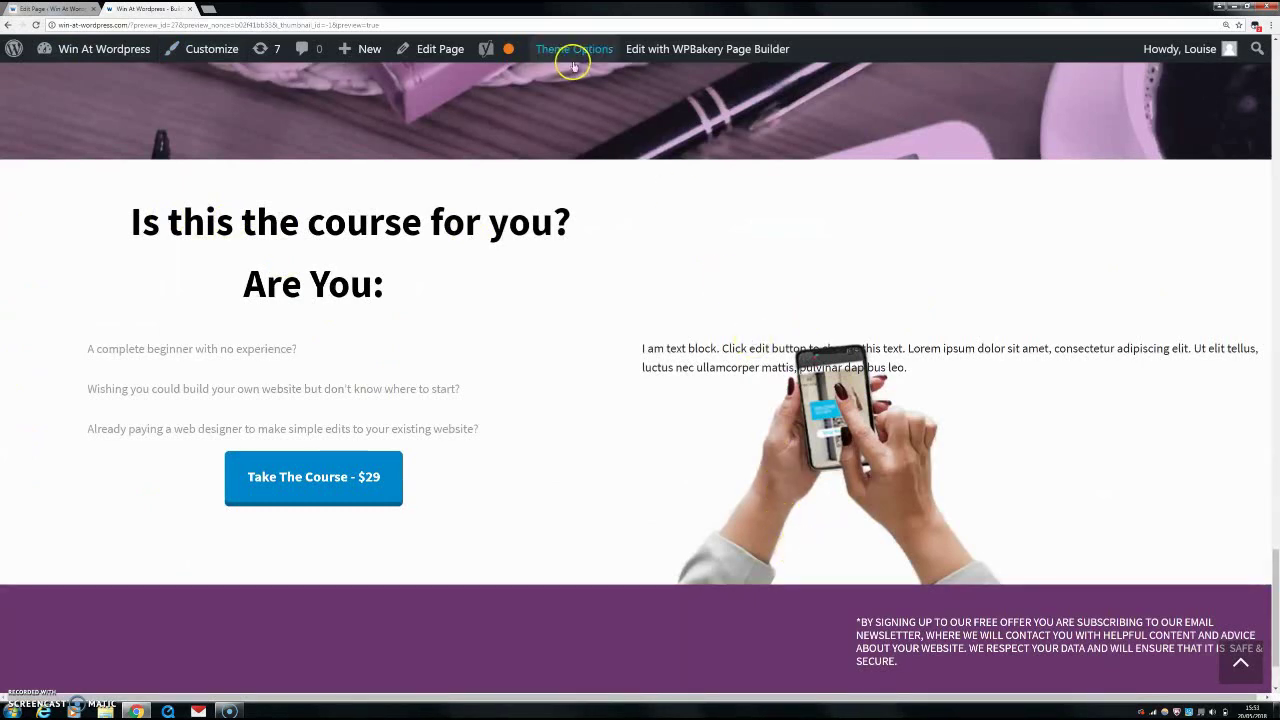
{"action": "left_click", "coordinate": [78, 9]}
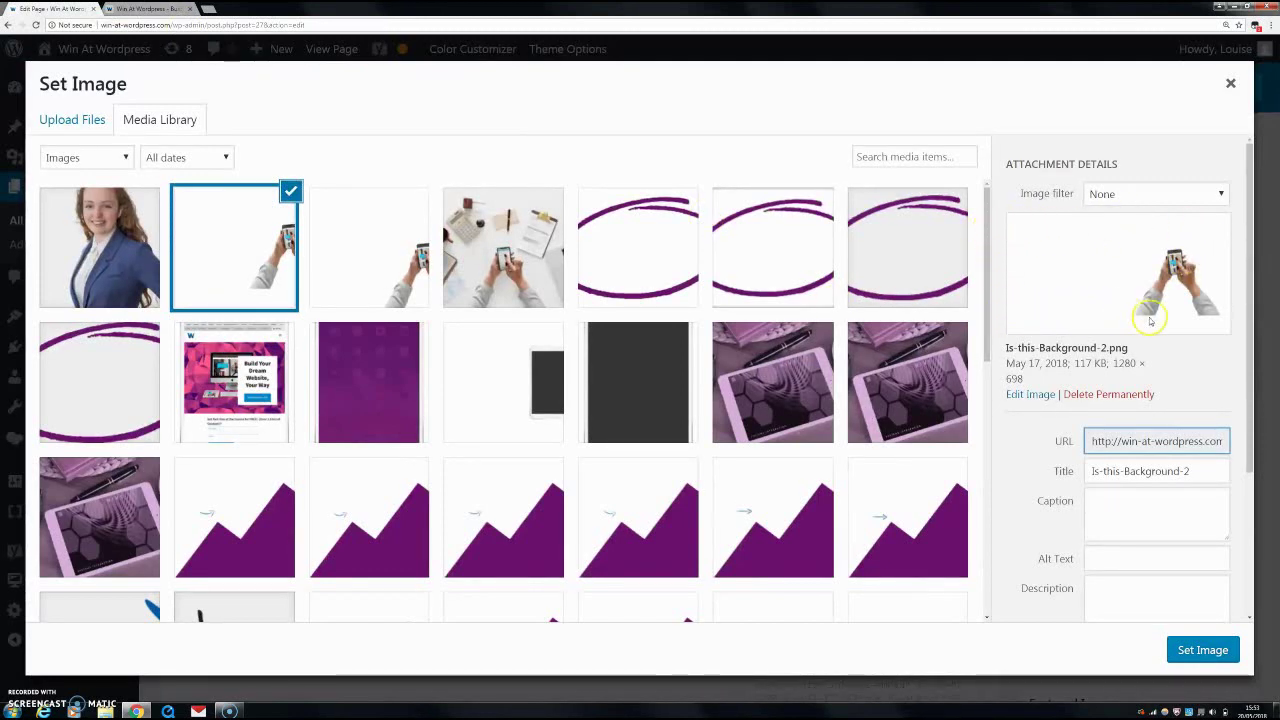
{"action": "left_click", "coordinate": [1217, 657]}
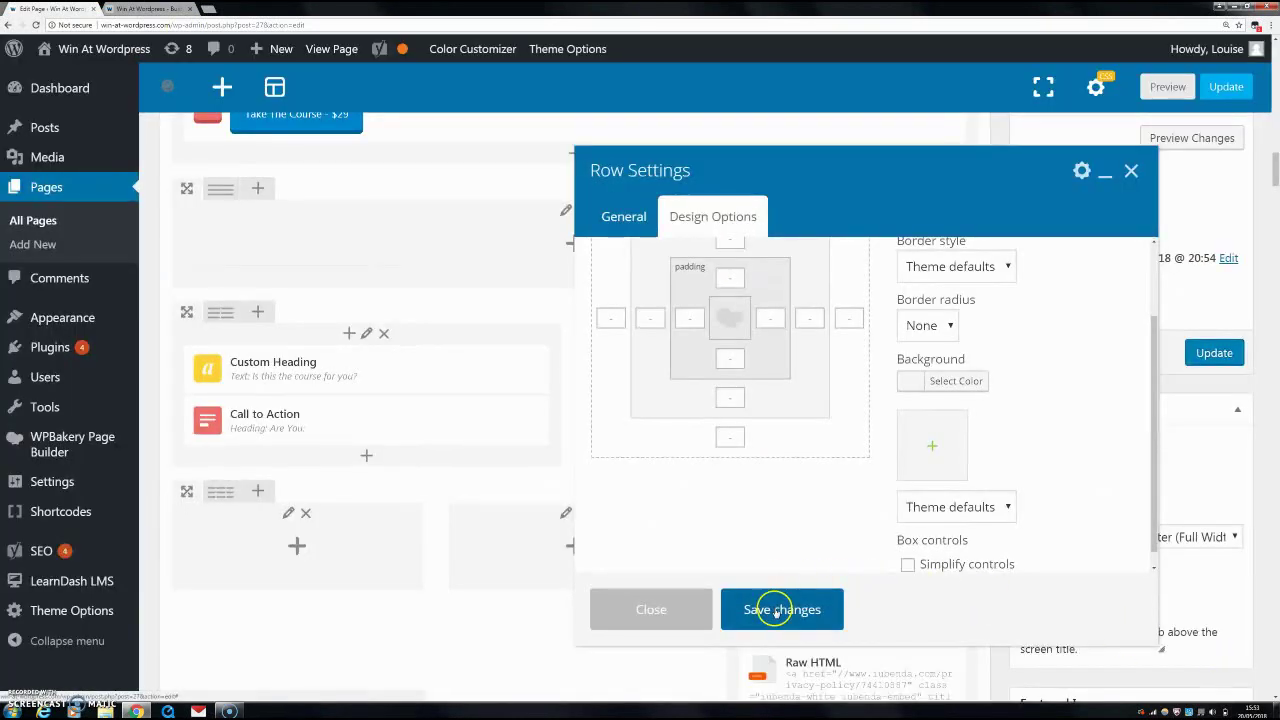
{"action": "left_click", "coordinate": [768, 608]}
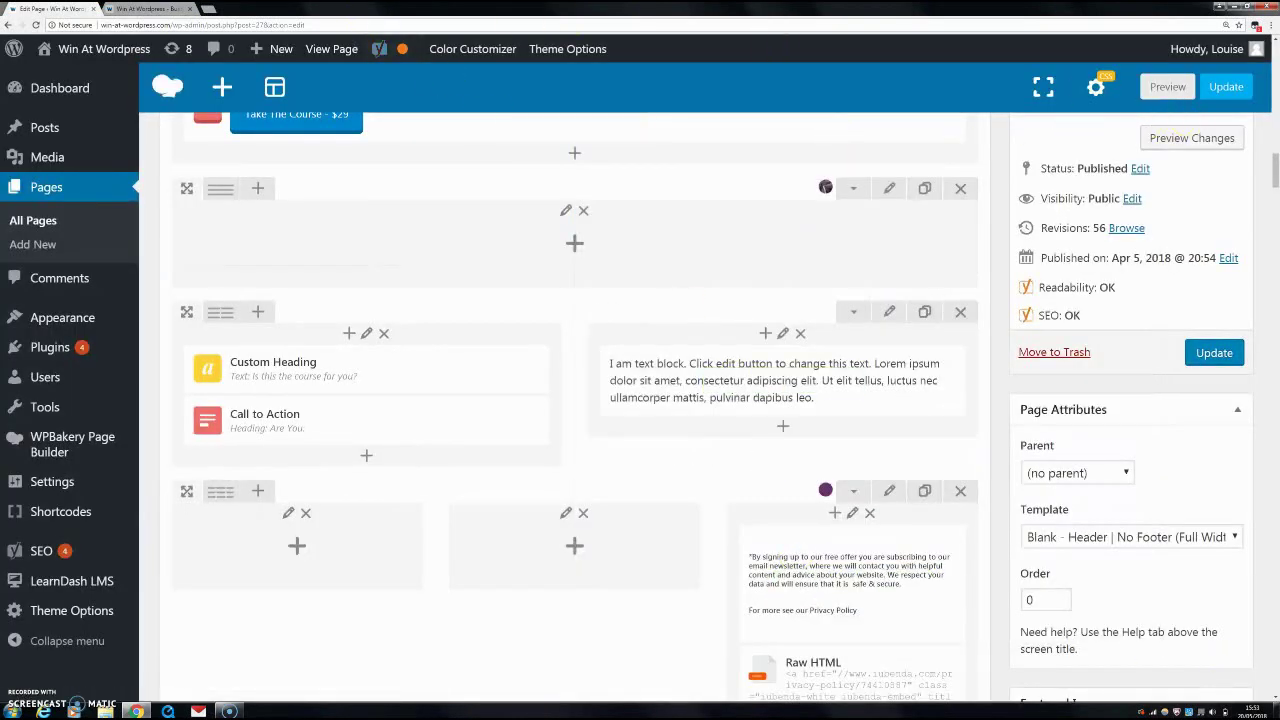
Step: Compare the background images of the tablet row and the "Is this the course for you?" row between the page preview and the builder
{"action": "left_click", "coordinate": [160, 10]}
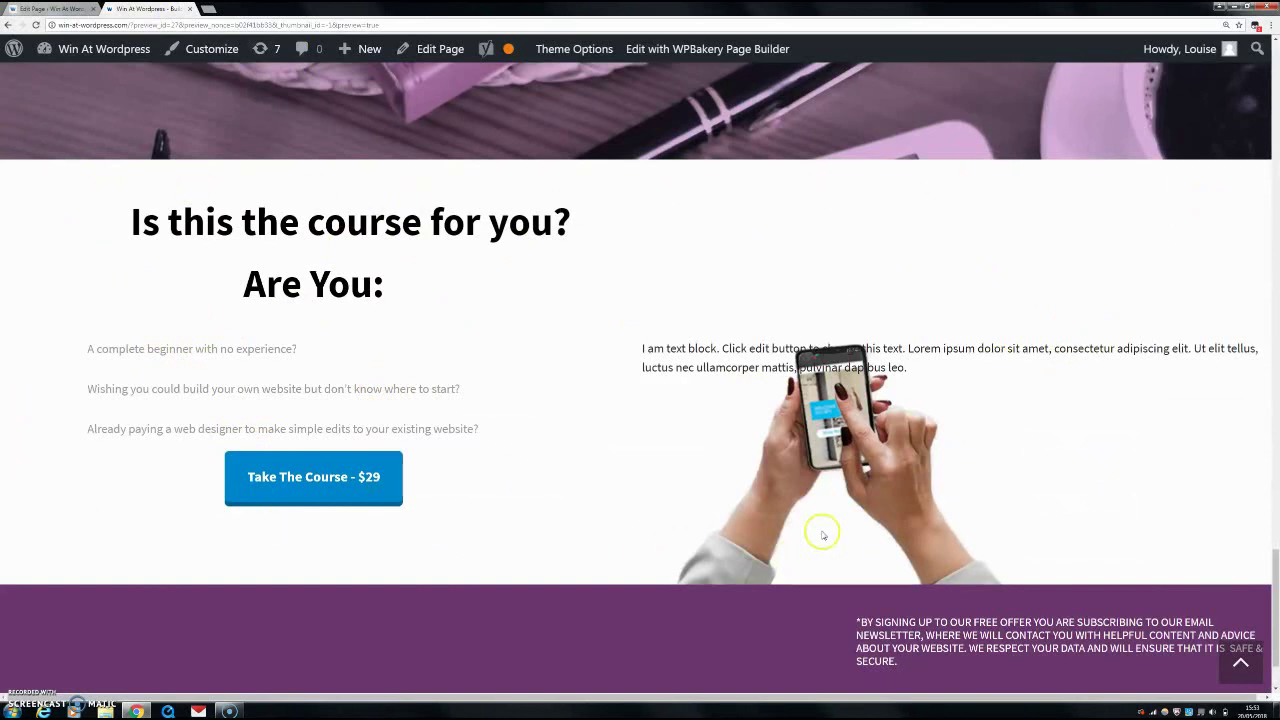
{"action": "left_click", "coordinate": [53, 8]}
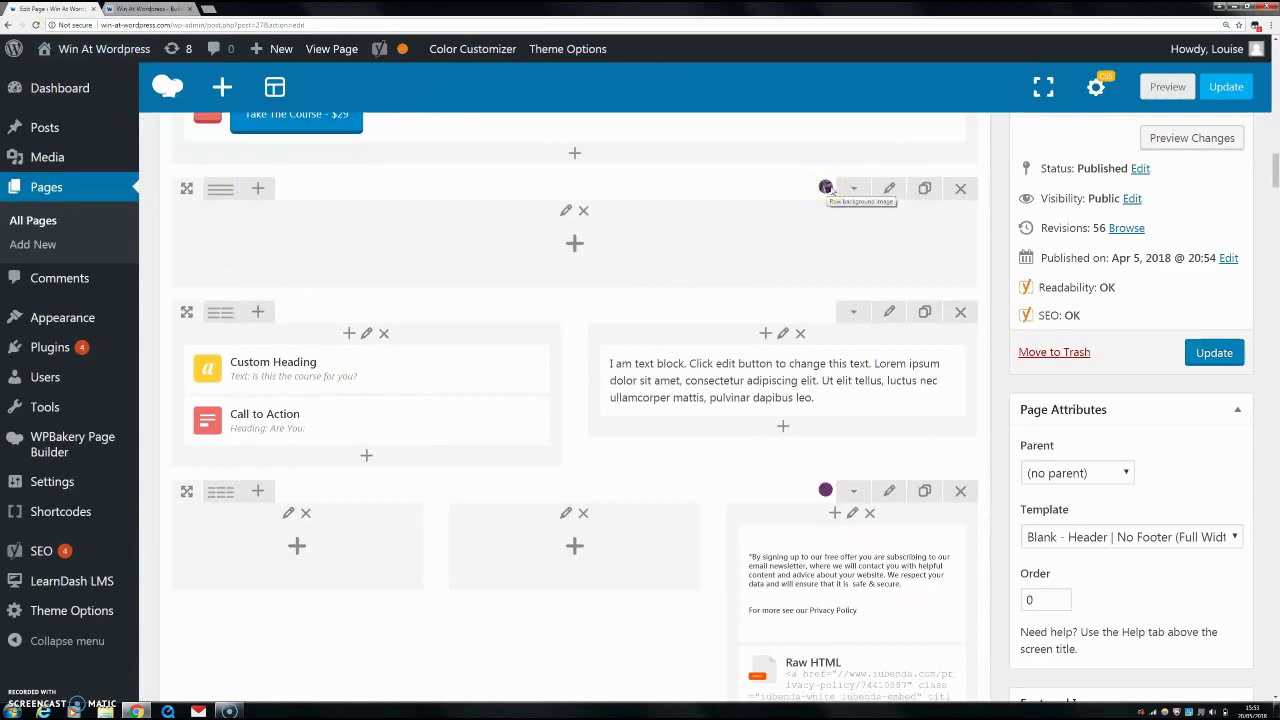
{"action": "left_click", "coordinate": [157, 10]}
{"action": "scroll", "coordinate": [560, 343], "scroll_direction": "up", "scroll_amount": 4}
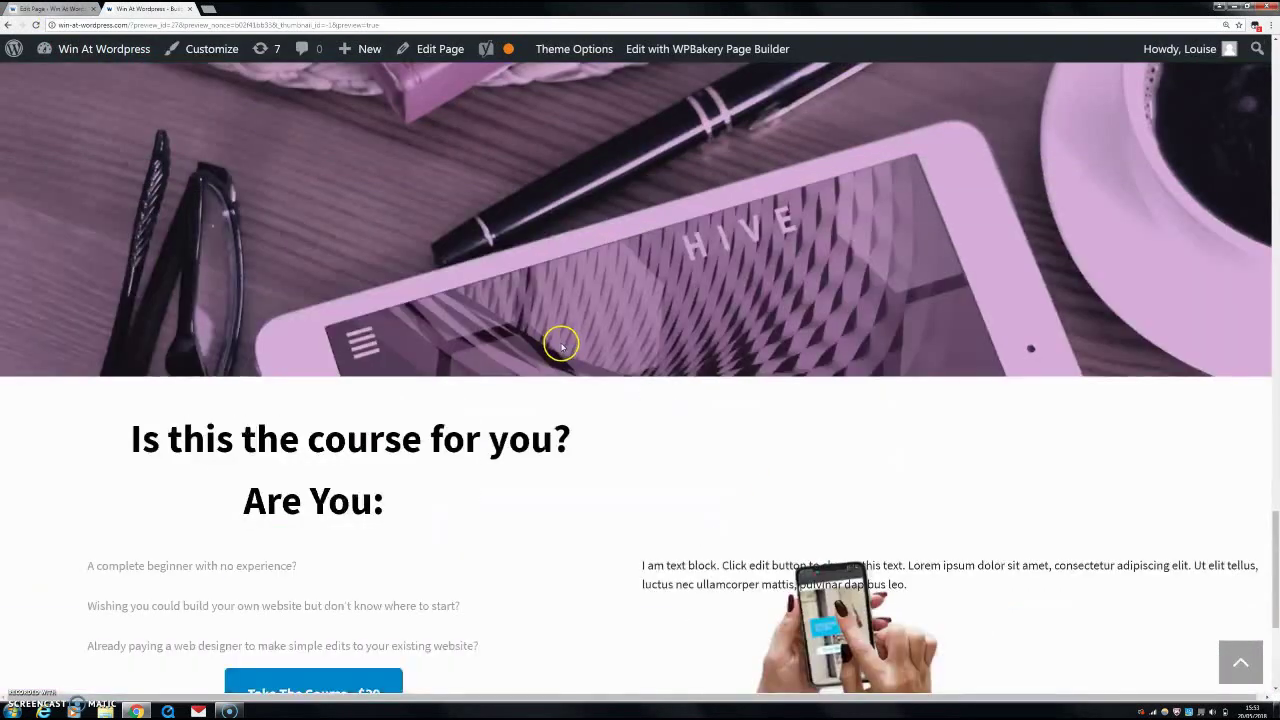
{"action": "scroll", "coordinate": [599, 368], "scroll_direction": "down", "scroll_amount": 1}
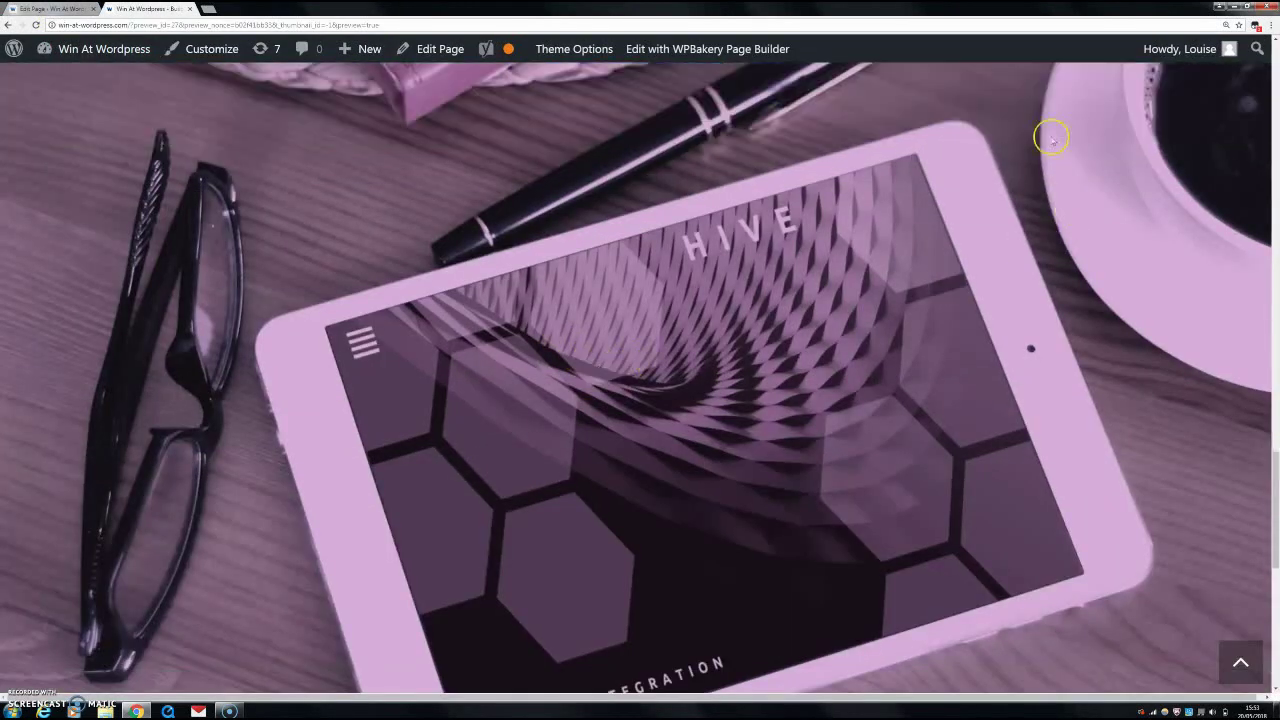
{"action": "scroll", "coordinate": [430, 300], "scroll_direction": "down", "scroll_amount": 5}
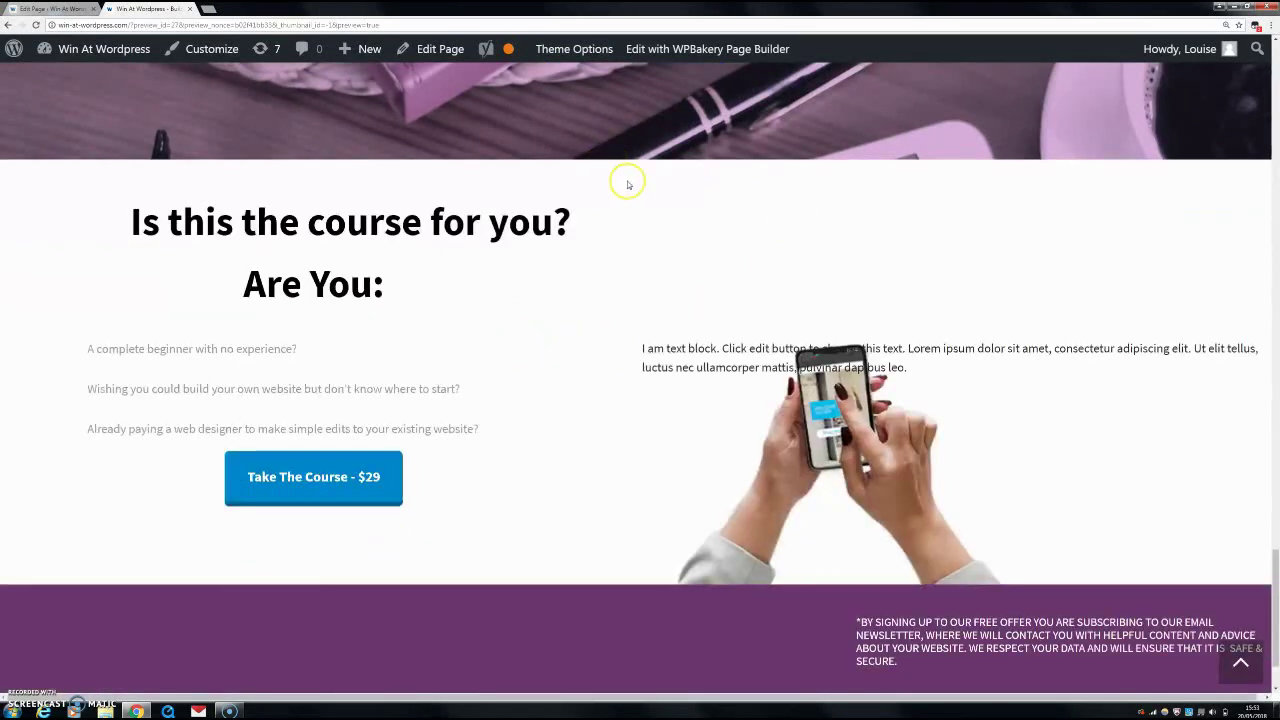
{"action": "left_click", "coordinate": [82, 10]}
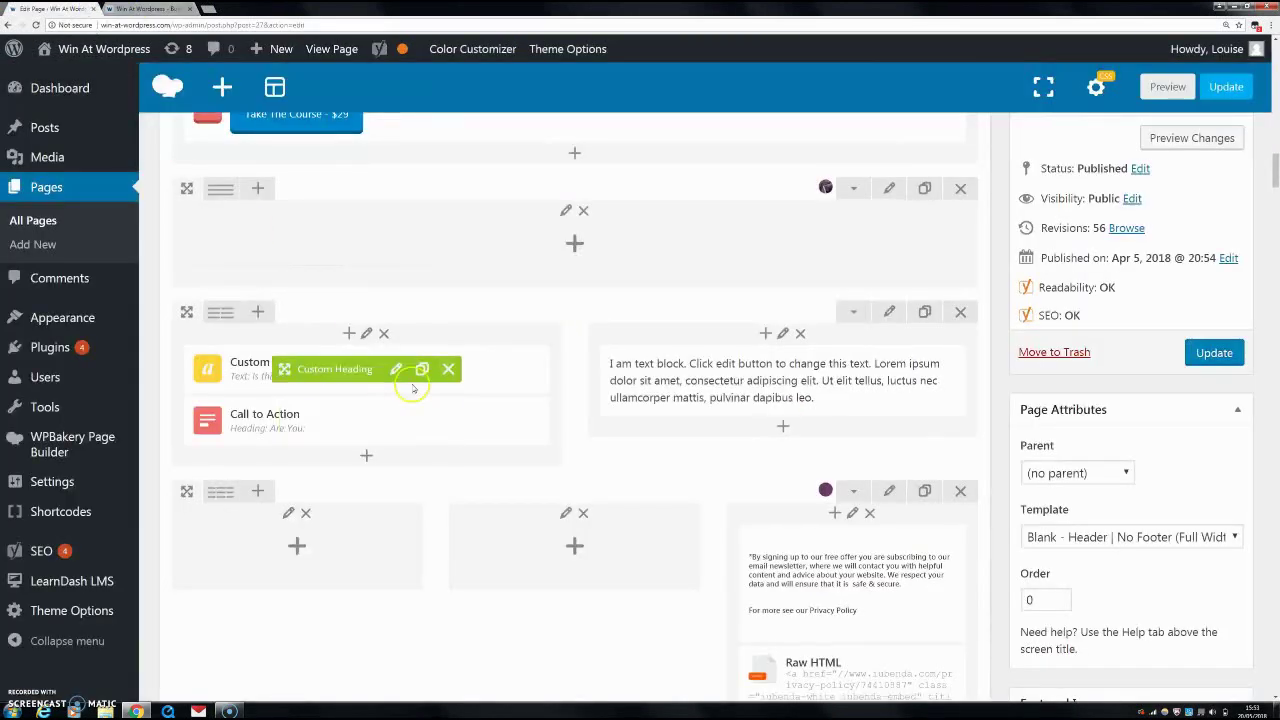
{"action": "left_click", "coordinate": [150, 9]}
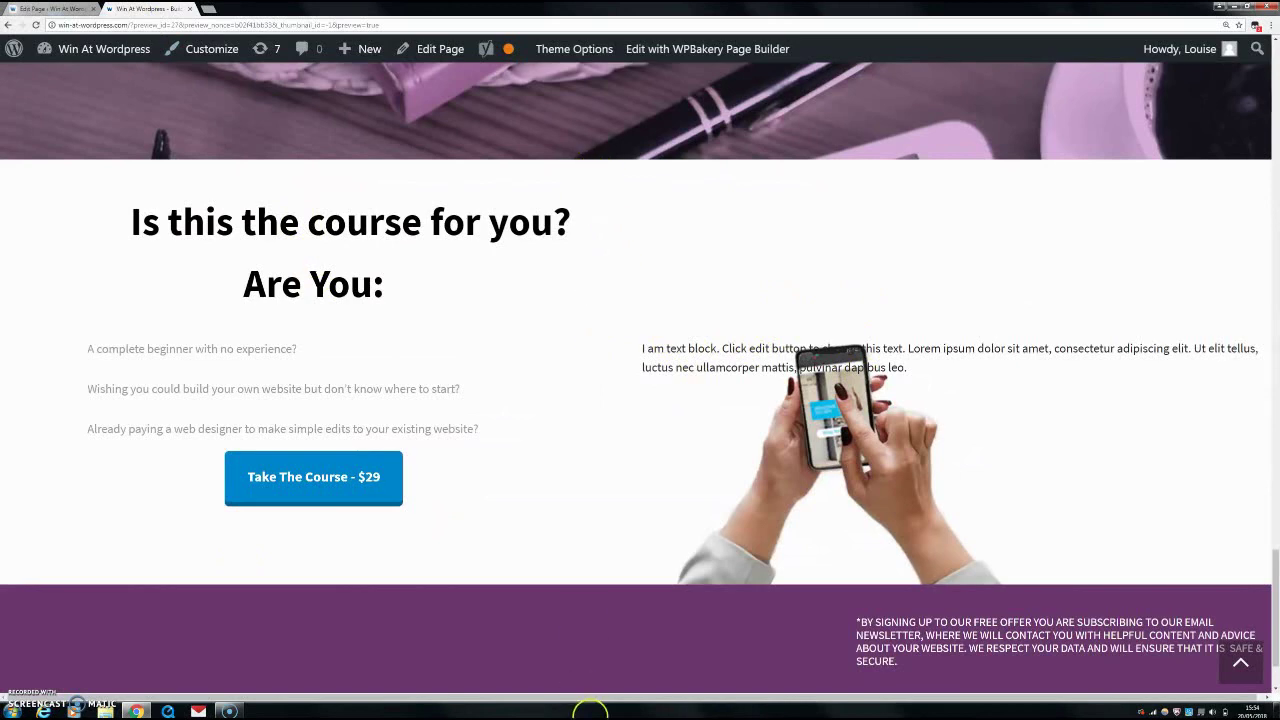
Step: View the design options of the column holding the placeholder text block, including its background setting, and close them without changes
{"action": "left_click", "coordinate": [48, 9]}
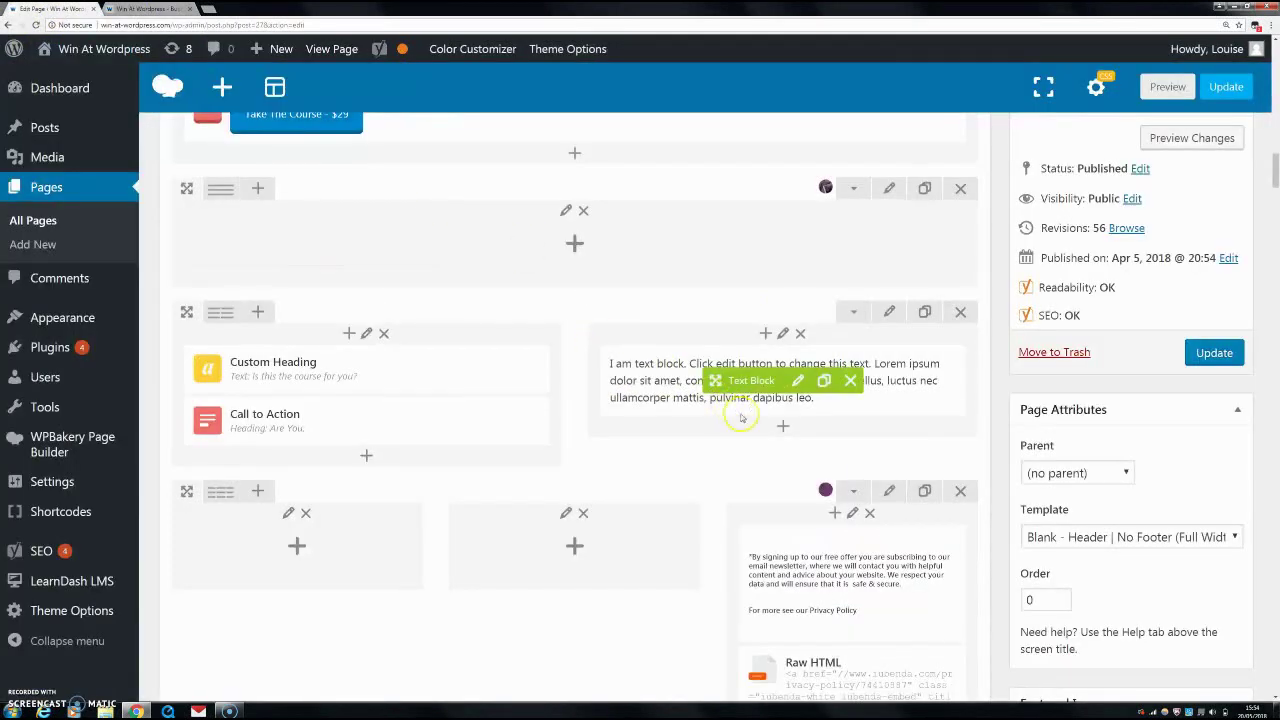
{"action": "left_click", "coordinate": [783, 335]}
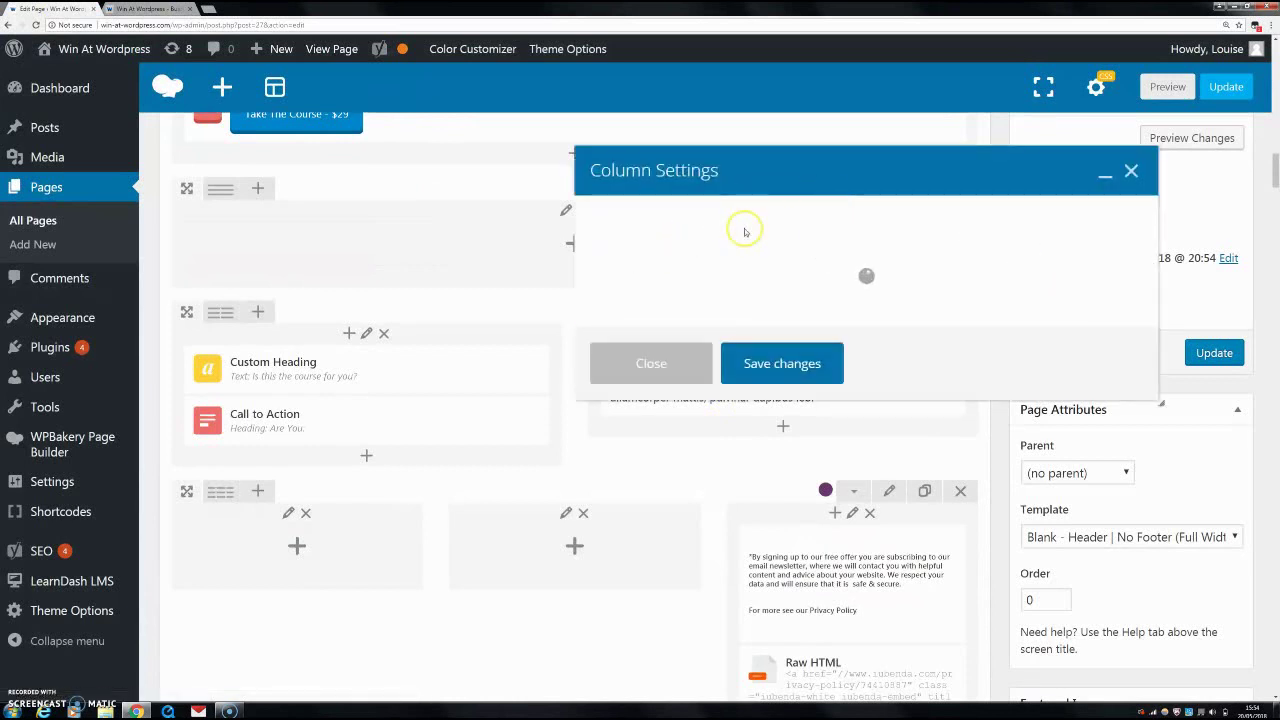
{"action": "left_click", "coordinate": [757, 217]}
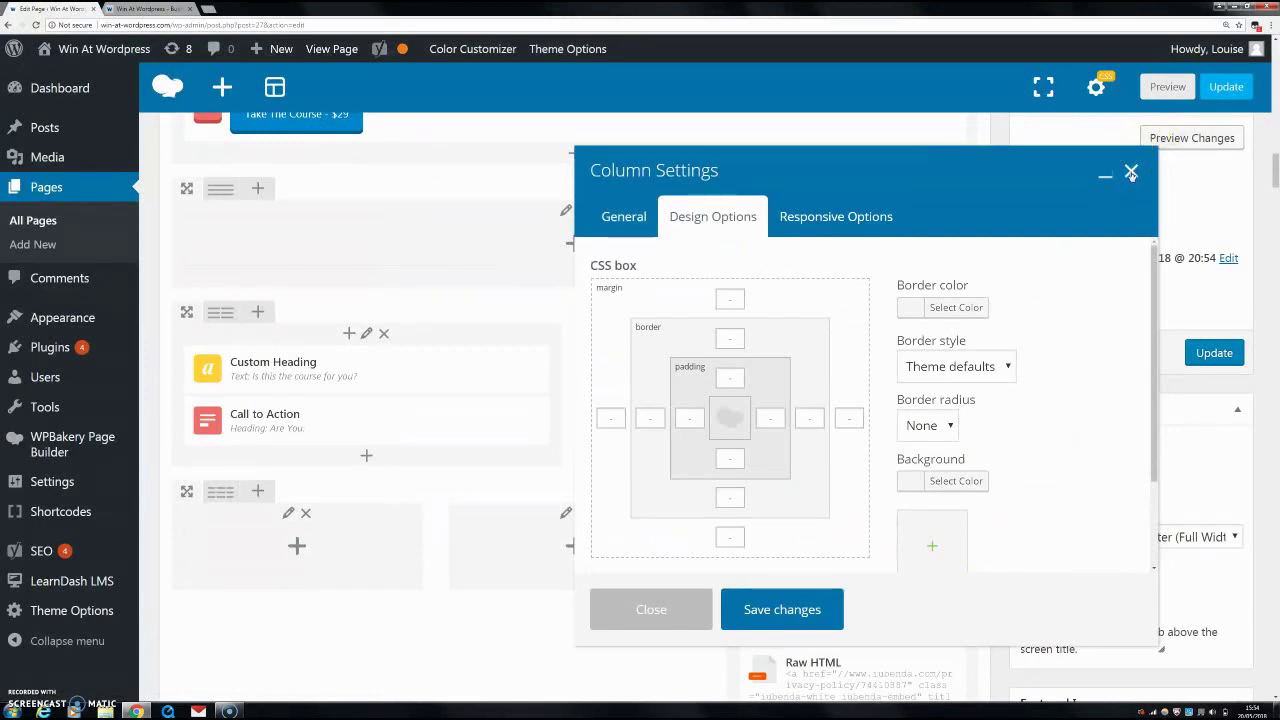
{"action": "left_click", "coordinate": [1131, 174]}
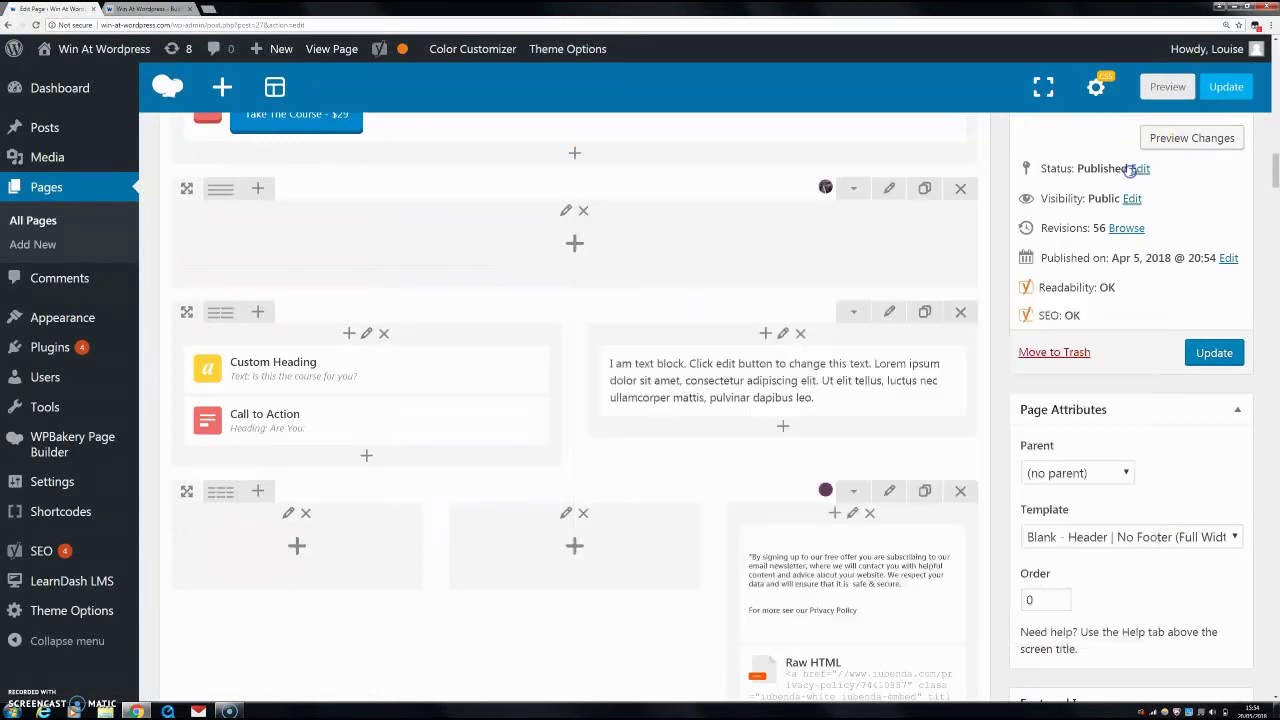
Step: Examine the row, column and text block controls and the row background indicators across the lower rows of the page builder
{"action": "left_click", "coordinate": [746, 425]}
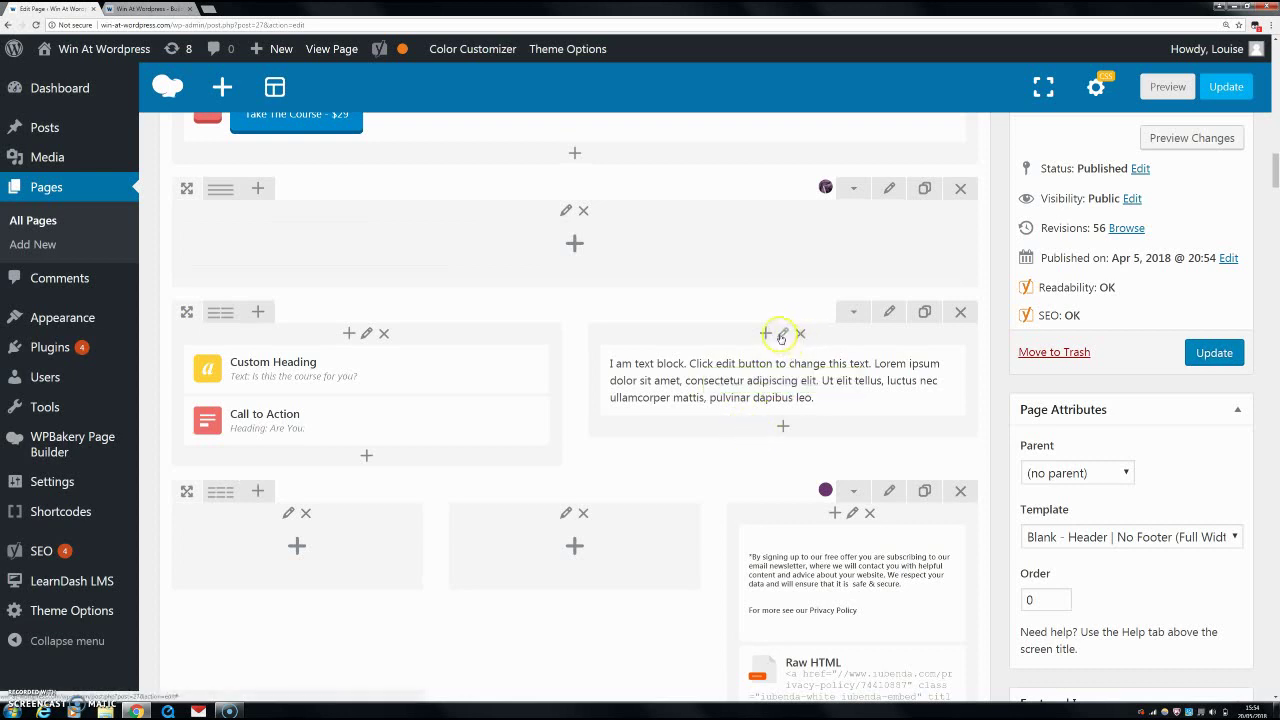
{"action": "mouse_move", "coordinate": [800, 382]}
{"action": "scroll", "coordinate": [691, 586], "scroll_direction": "up", "scroll_amount": 4}
{"action": "scroll", "coordinate": [888, 517], "scroll_direction": "down", "scroll_amount": 2}
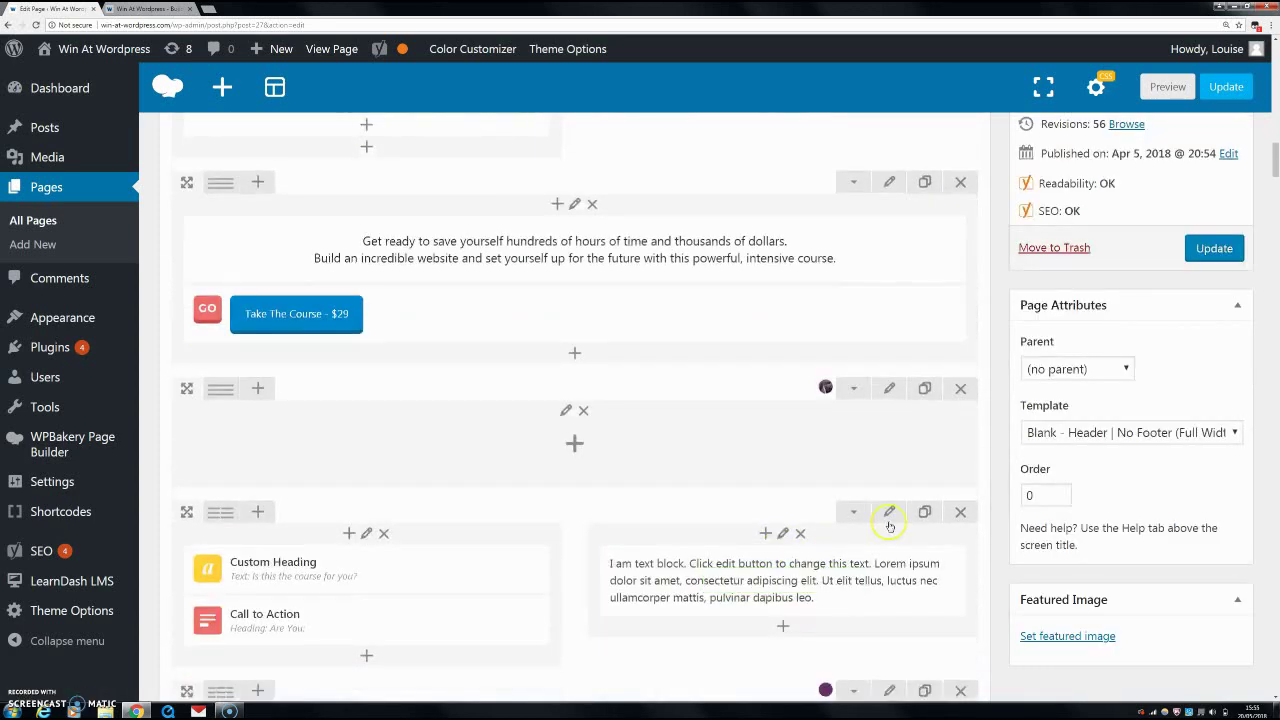
{"action": "scroll", "coordinate": [850, 553], "scroll_direction": "down", "scroll_amount": 3}
{"action": "scroll", "coordinate": [777, 531], "scroll_direction": "down", "scroll_amount": 1}
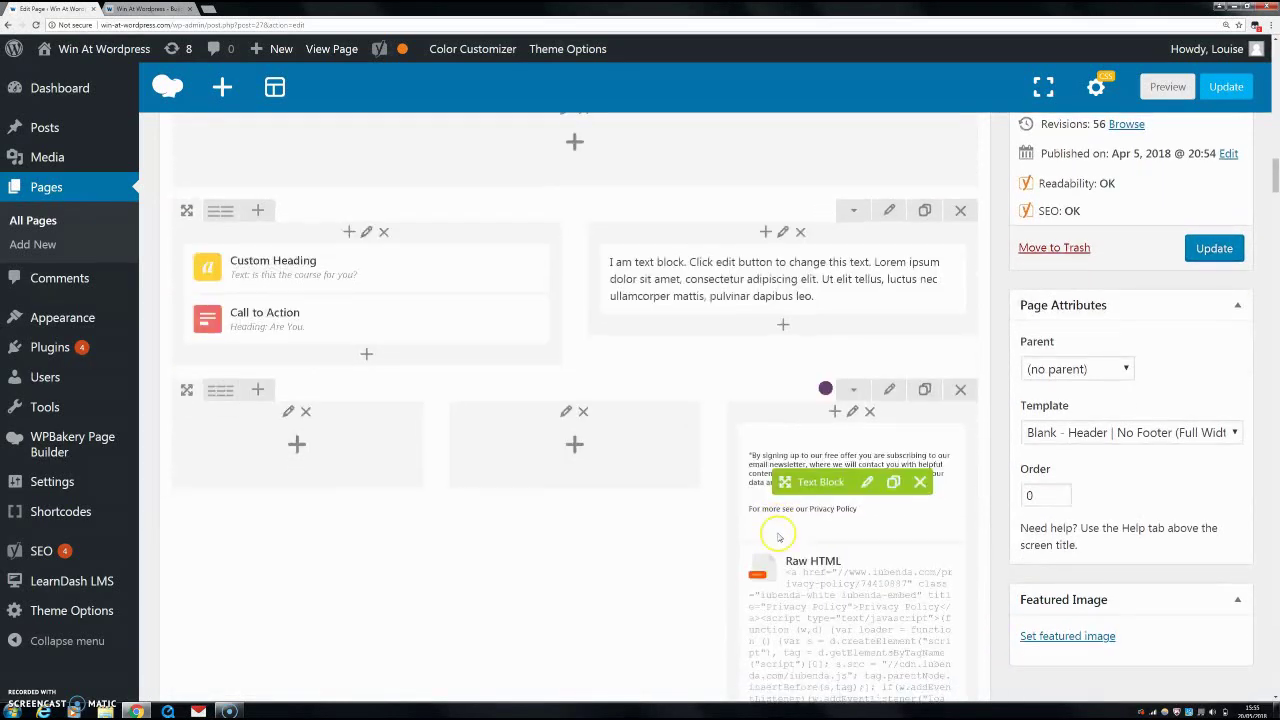
{"action": "scroll", "coordinate": [563, 366], "scroll_direction": "up", "scroll_amount": 3}
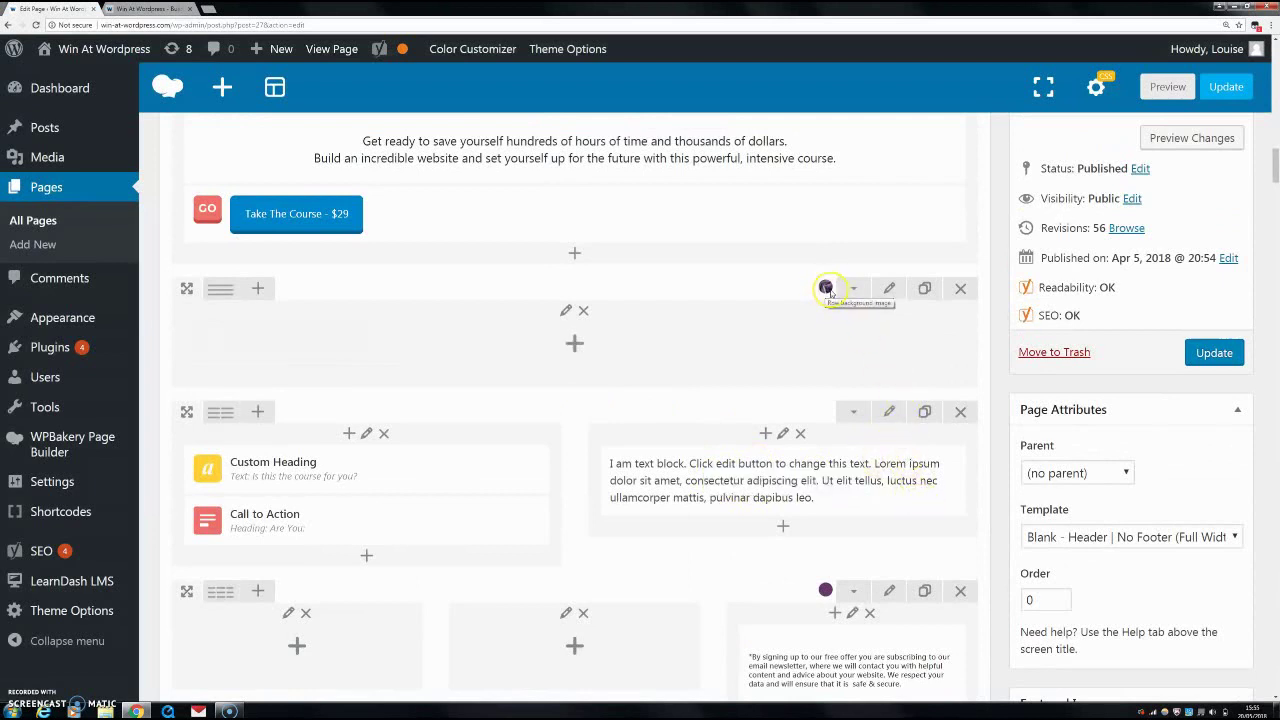
{"action": "mouse_move", "coordinate": [662, 442]}
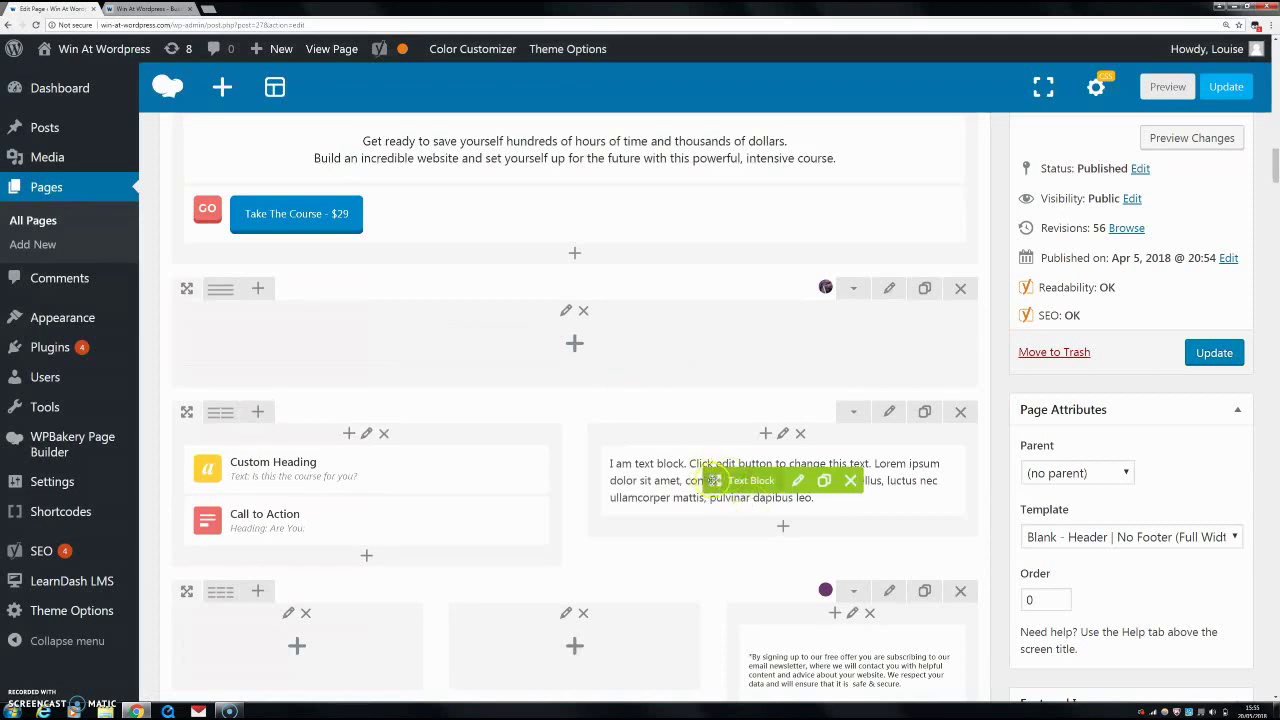